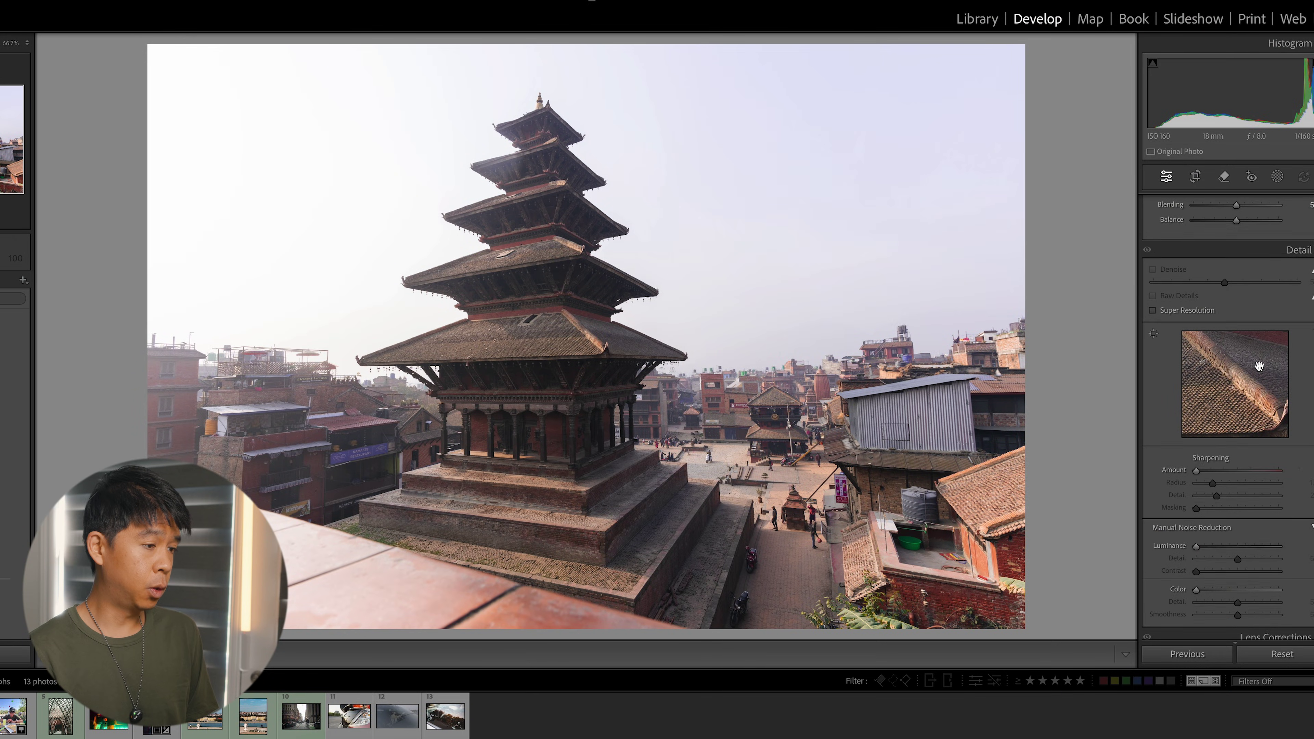
# Use Distraction Removal to detect and erase the people walking around the pagoda square.
pyautogui.scroll(6, 1232, 393)
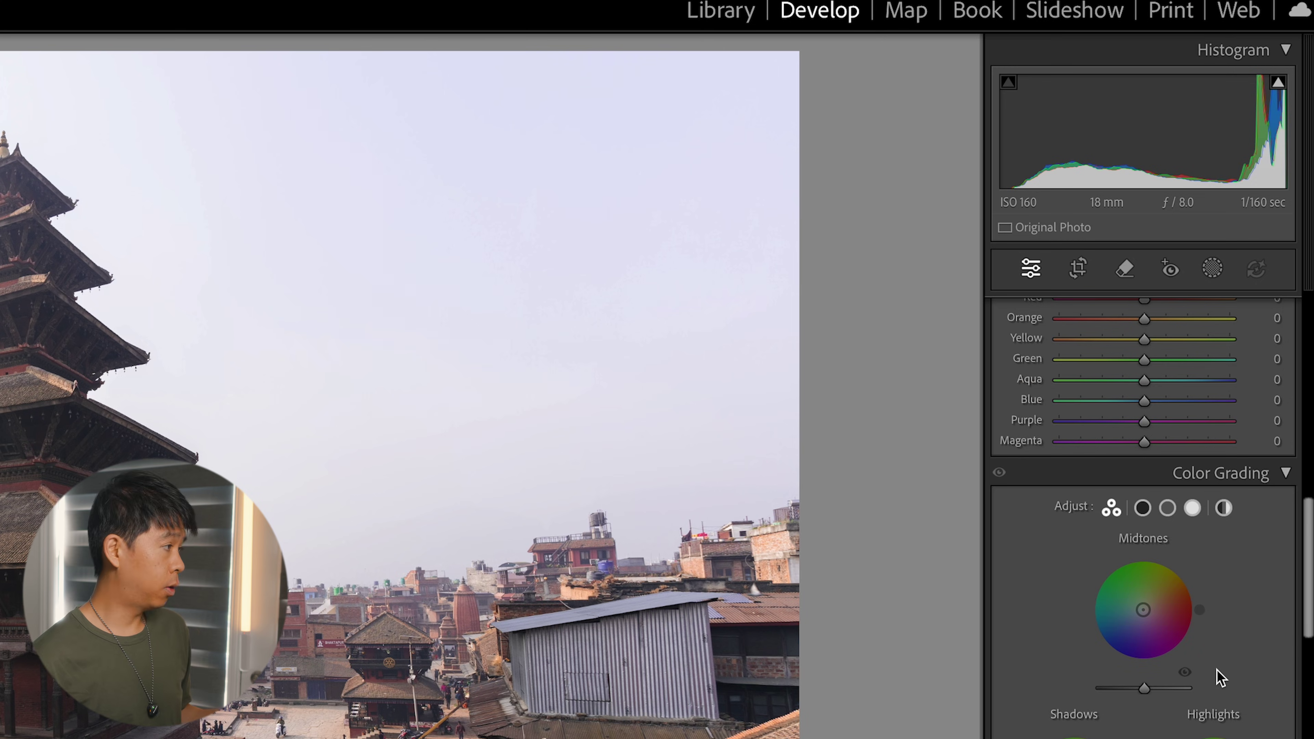
pyautogui.scroll(10, 1220, 677)
pyautogui.scroll(6, 1206, 449)
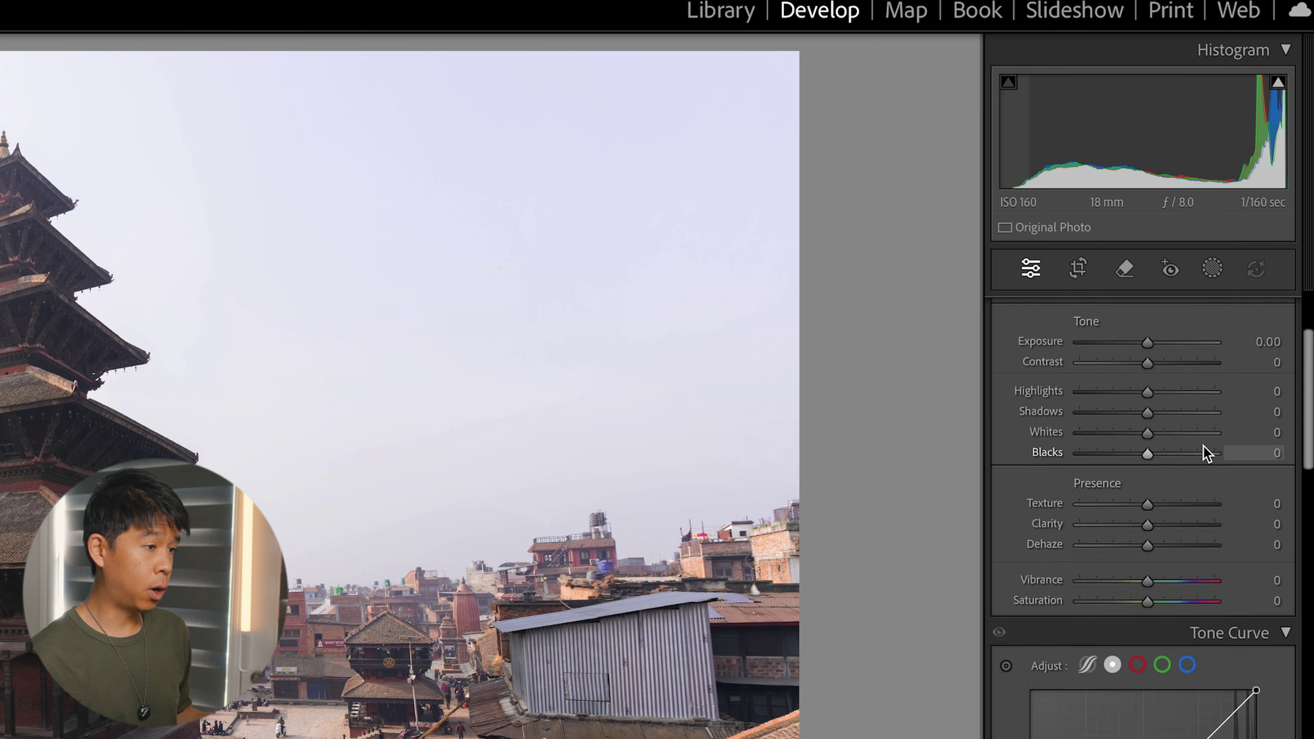
pyautogui.click(1126, 270)
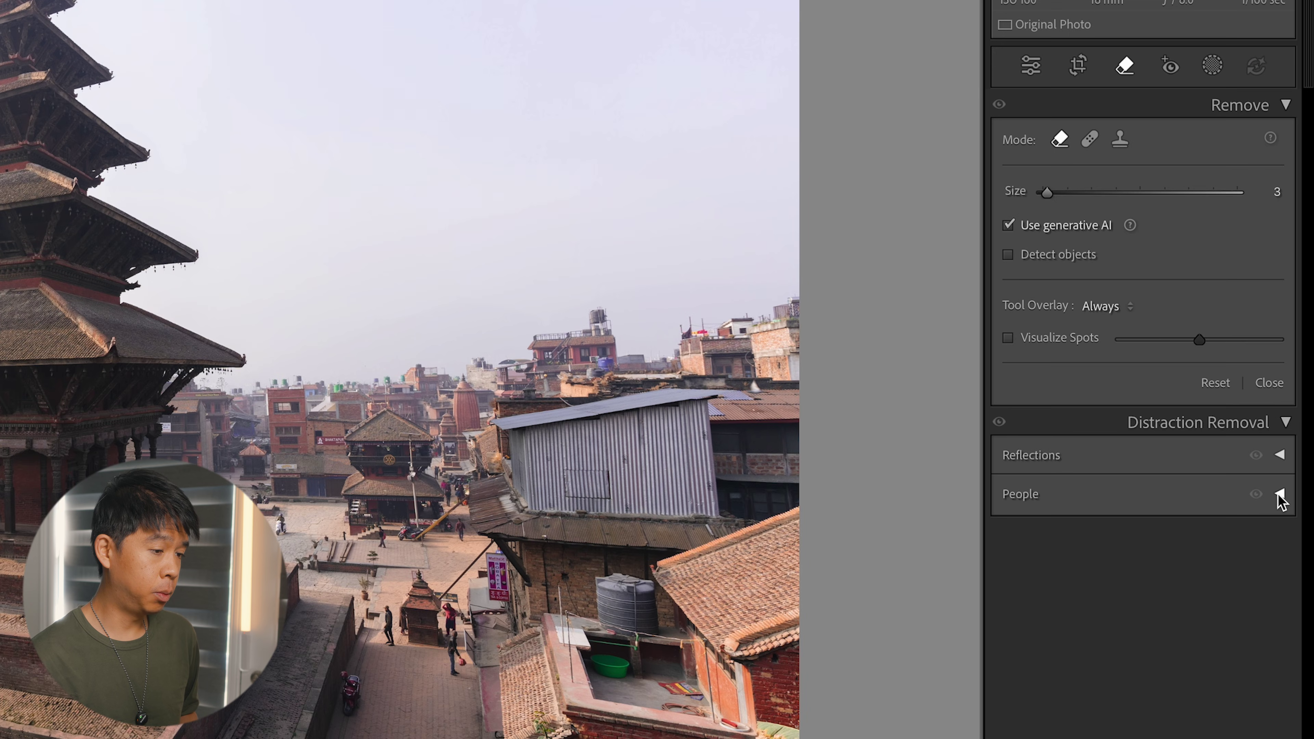
pyautogui.click(1280, 494)
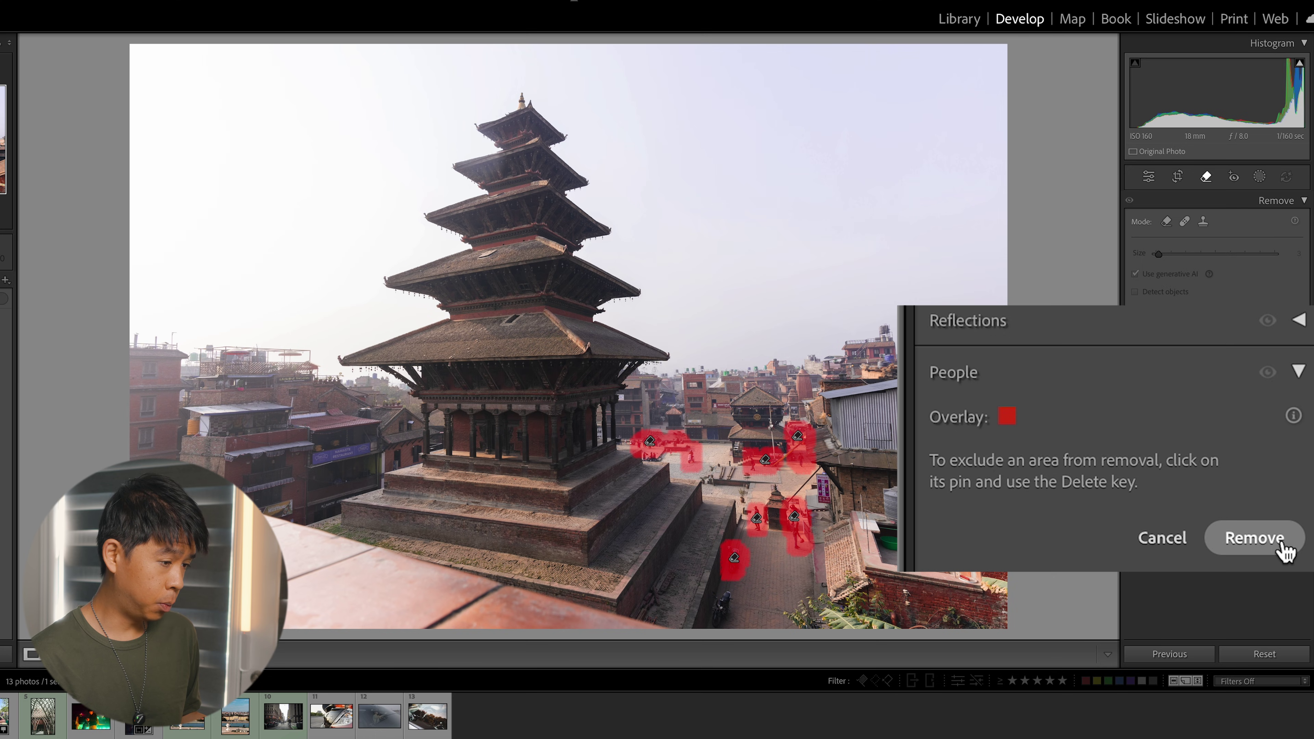
pyautogui.click(1286, 517)
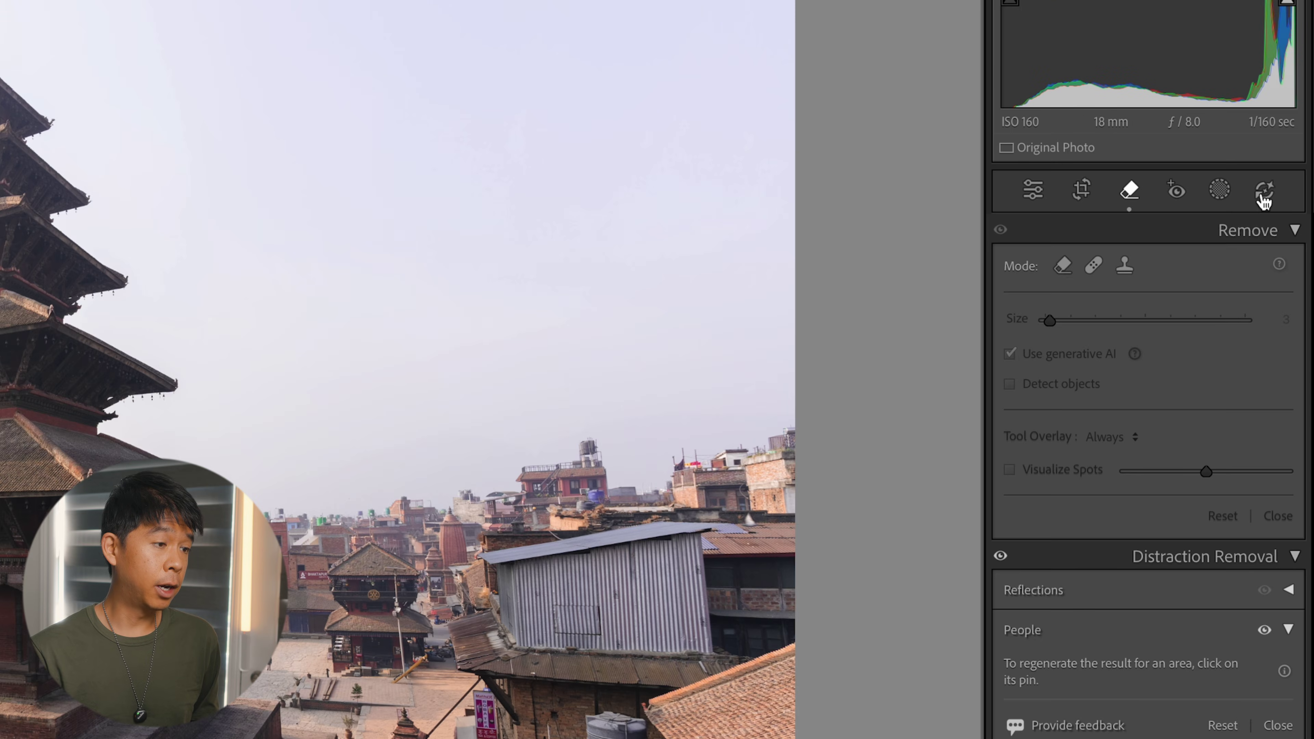
# Bring up the AI Remove options for the photo of the man at the picnic table.
pyautogui.moveTo(1275, 186)
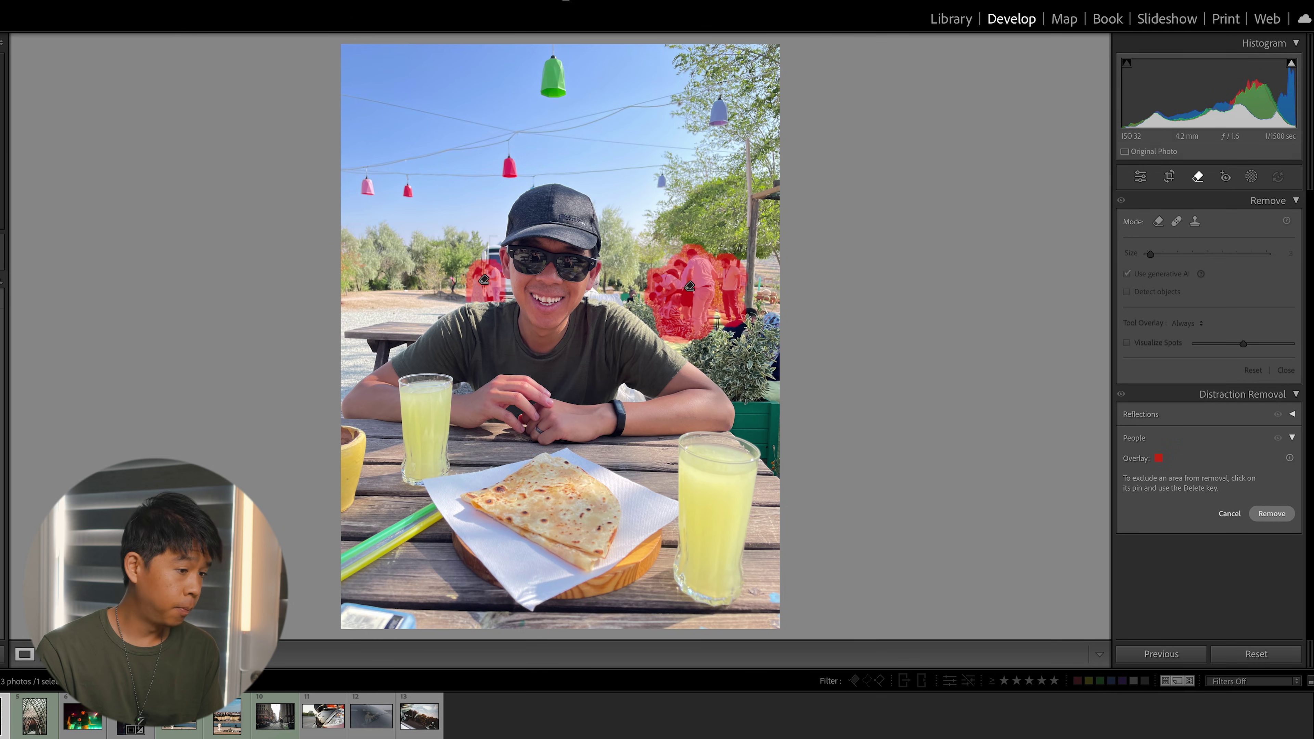
# Remove the detected people behind the man and compare the result against the original.
pyautogui.click(1271, 515)
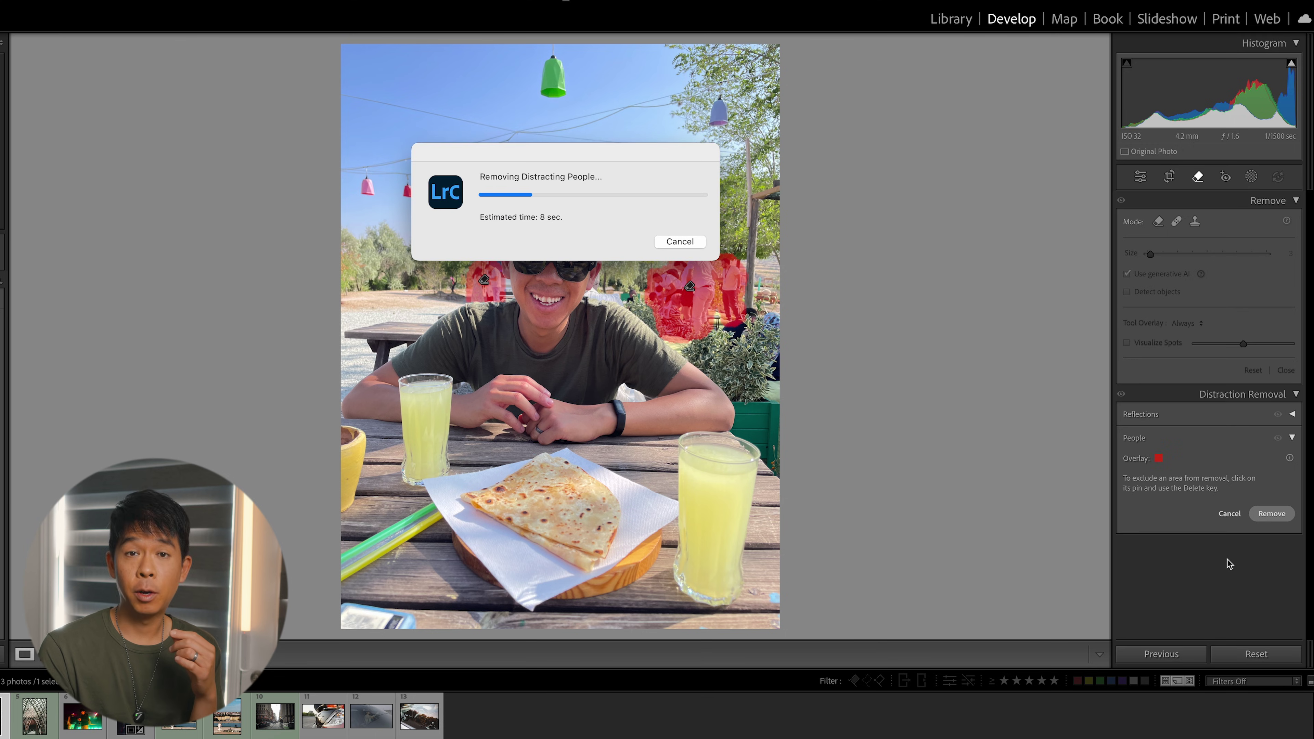
pyautogui.click(1278, 440)
pyautogui.click(1279, 441)
pyautogui.click(1278, 444)
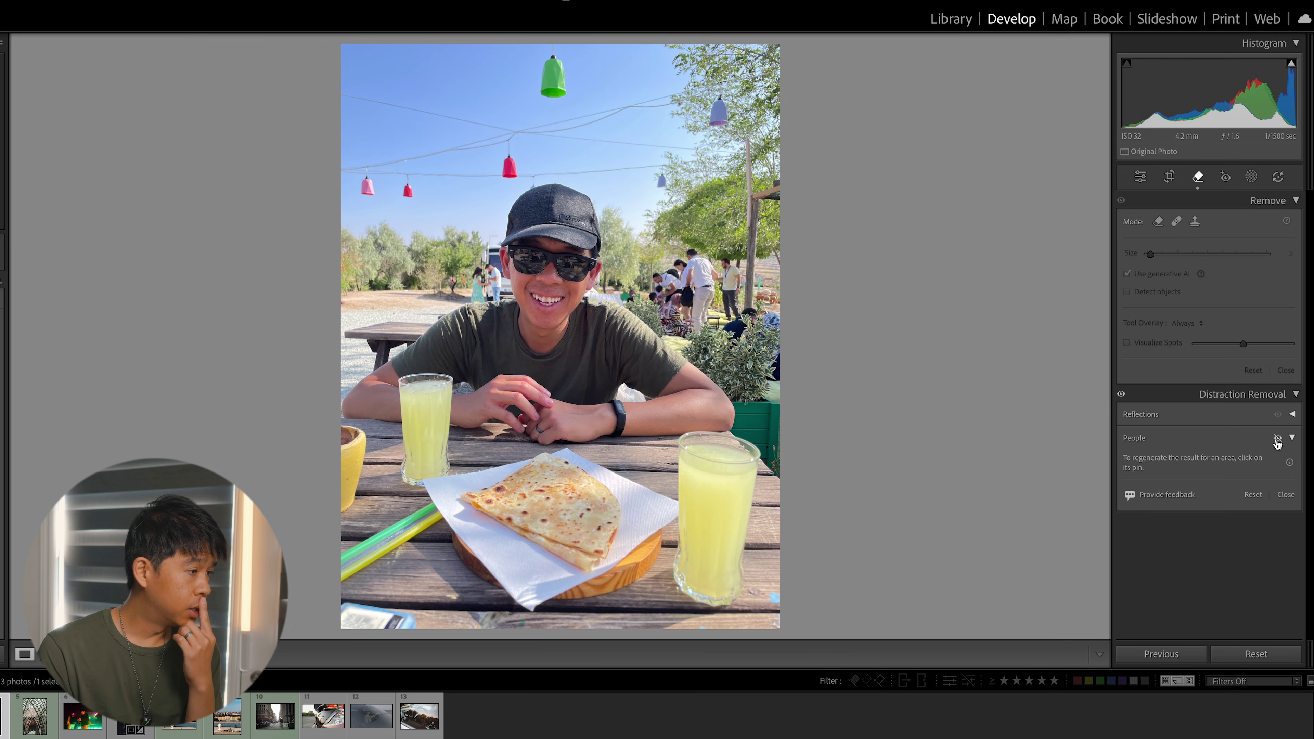
pyautogui.click(1278, 441)
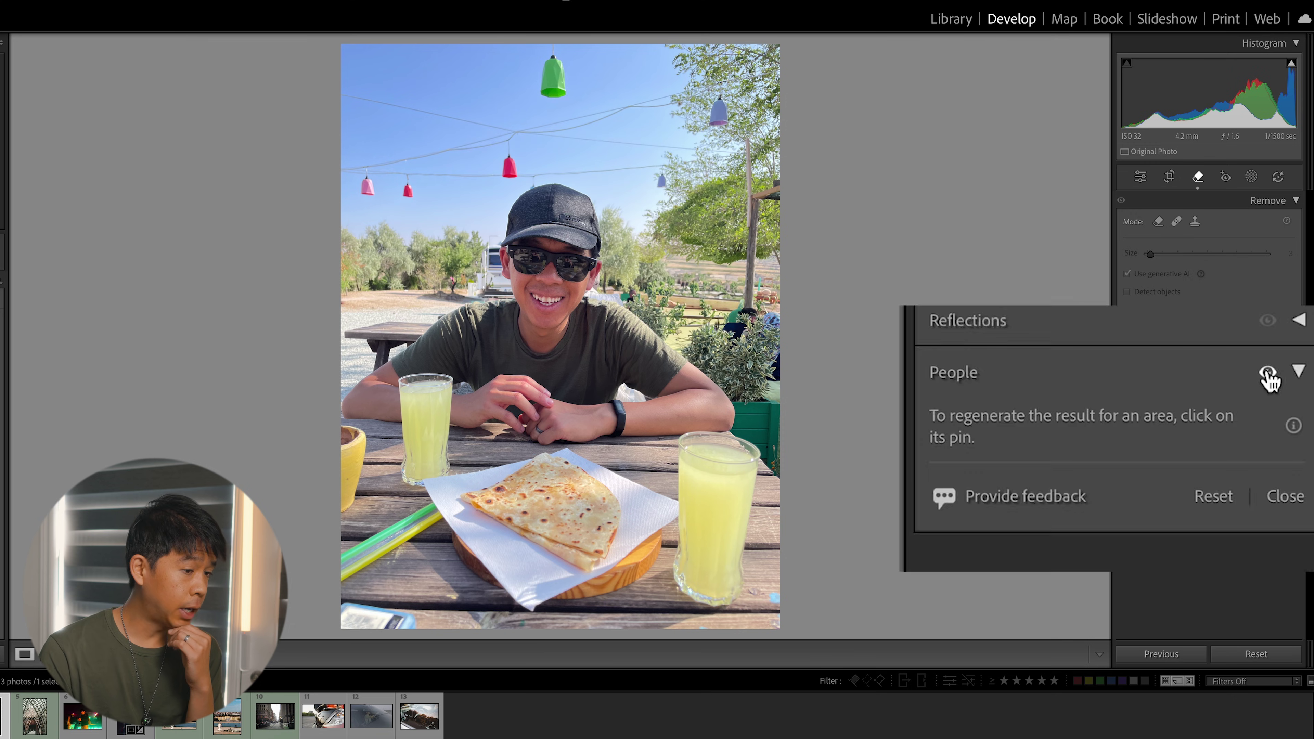
pyautogui.click(1278, 442)
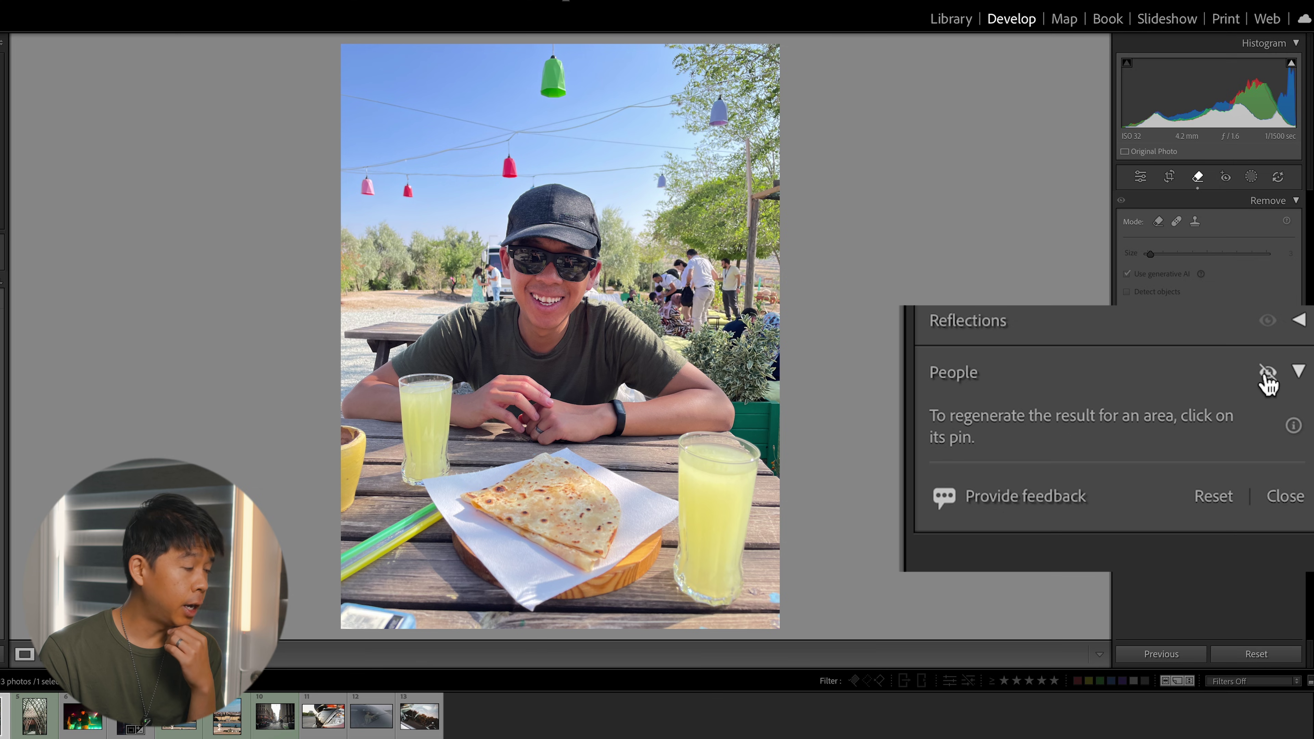
# Flick the people removal on and off repeatedly, ending with the original people visible.
pyautogui.click(1266, 374)
pyautogui.click(1266, 373)
pyautogui.click(1267, 374)
pyautogui.click(1266, 374)
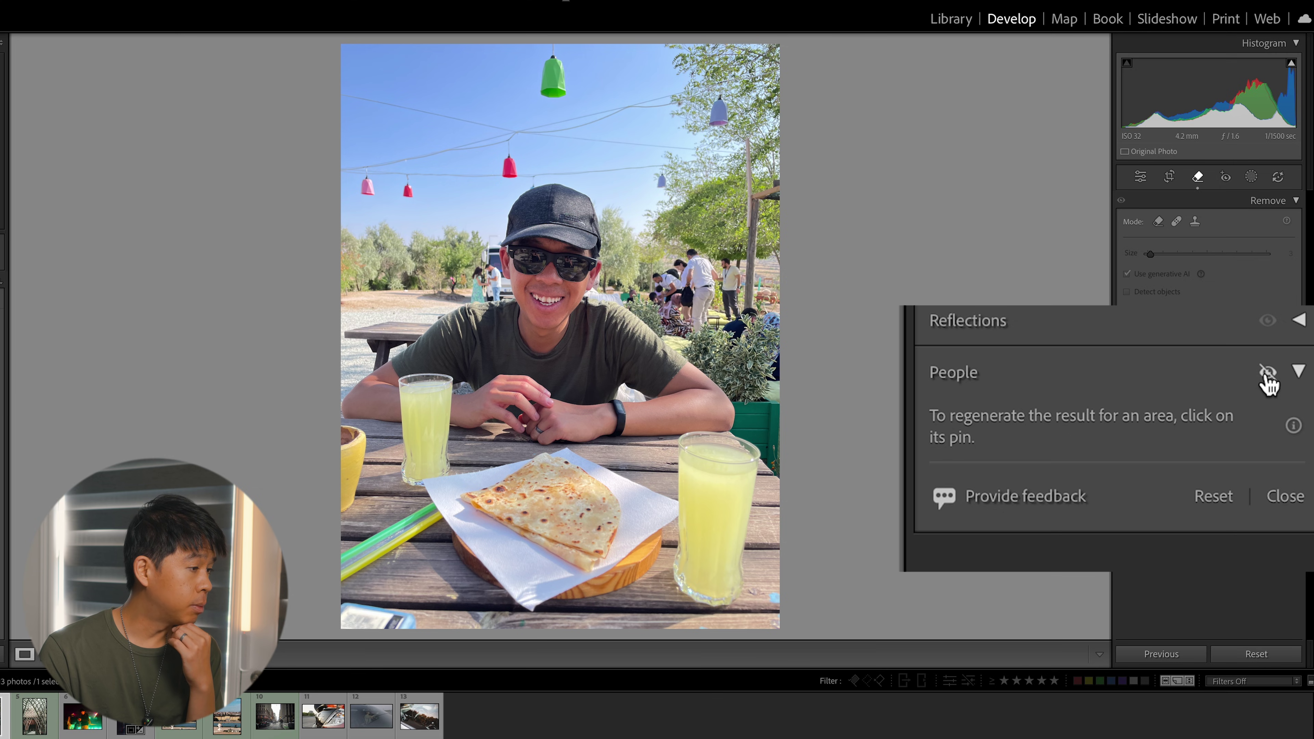
pyautogui.click(1268, 376)
pyautogui.click(1268, 374)
pyautogui.click(1268, 373)
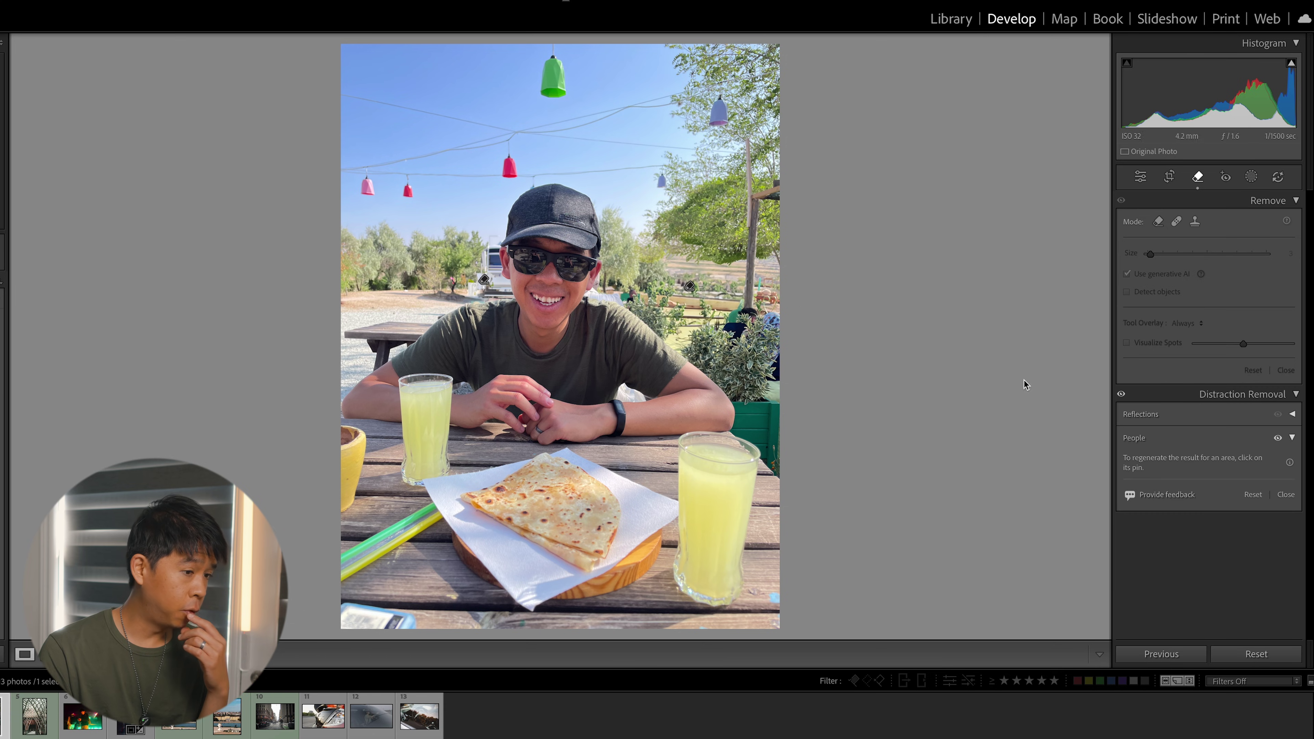
pyautogui.click(1277, 439)
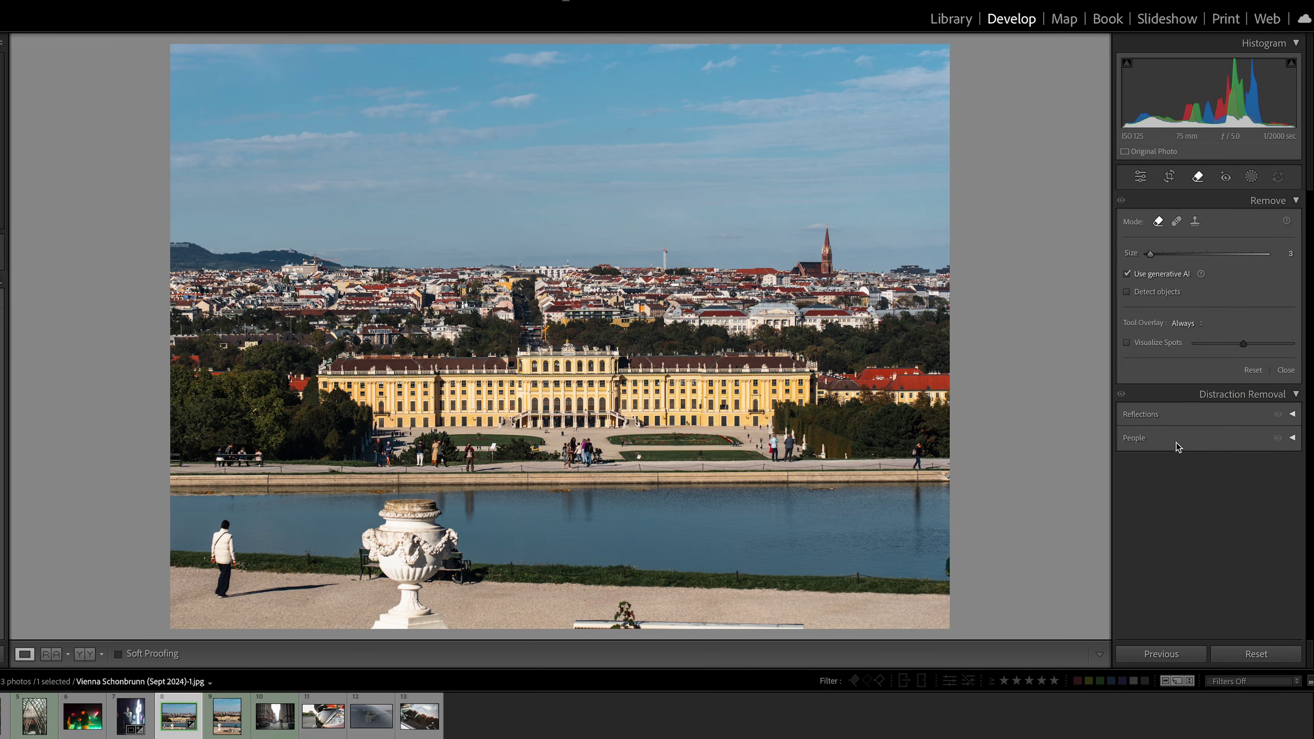
# Detect and remove the palace visitors, then zoom in on the walkway.
pyautogui.click(1292, 444)
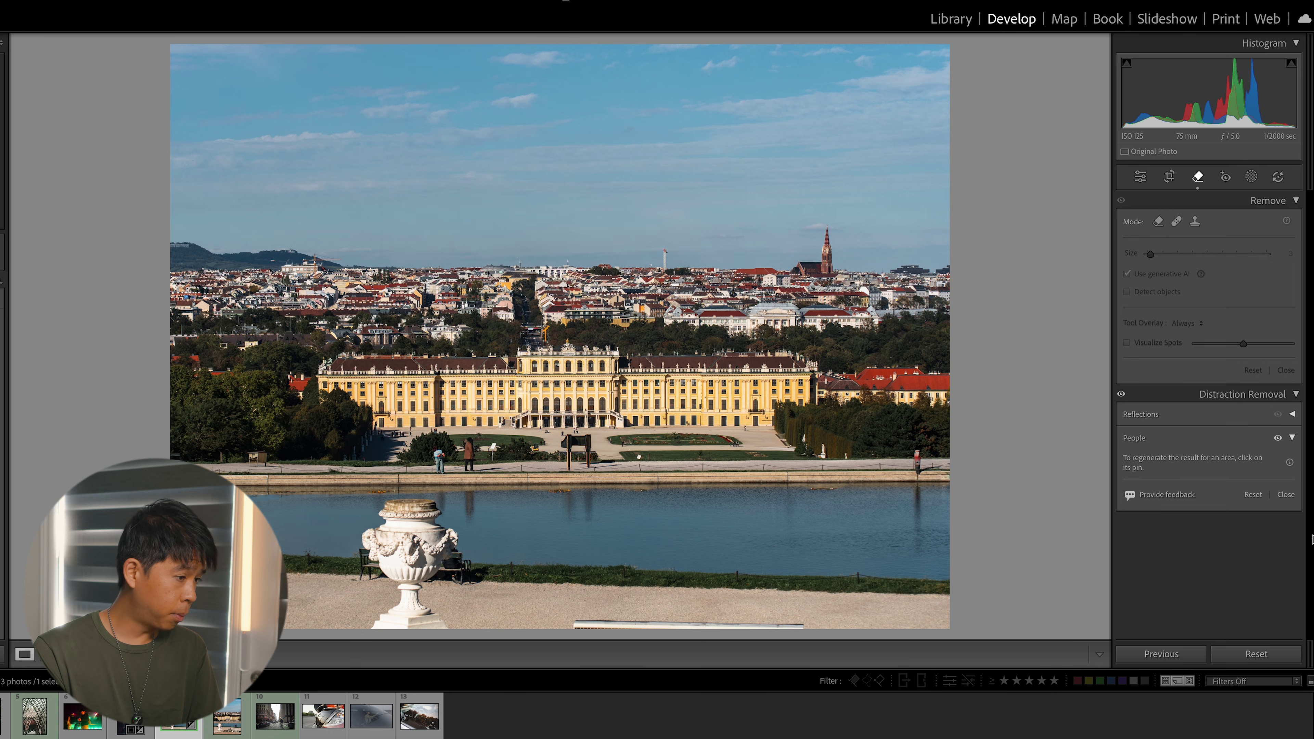
pyautogui.click(458, 475)
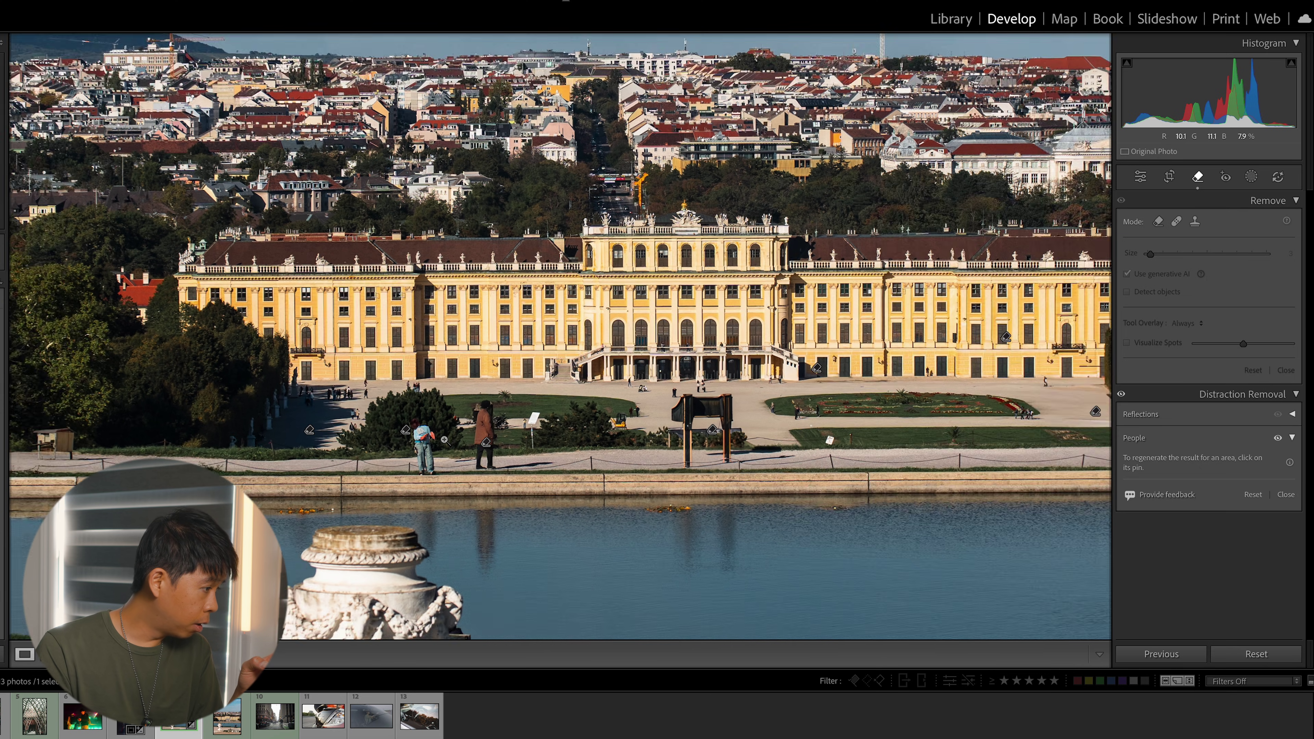
pyautogui.click(444, 440)
pyautogui.click(440, 472)
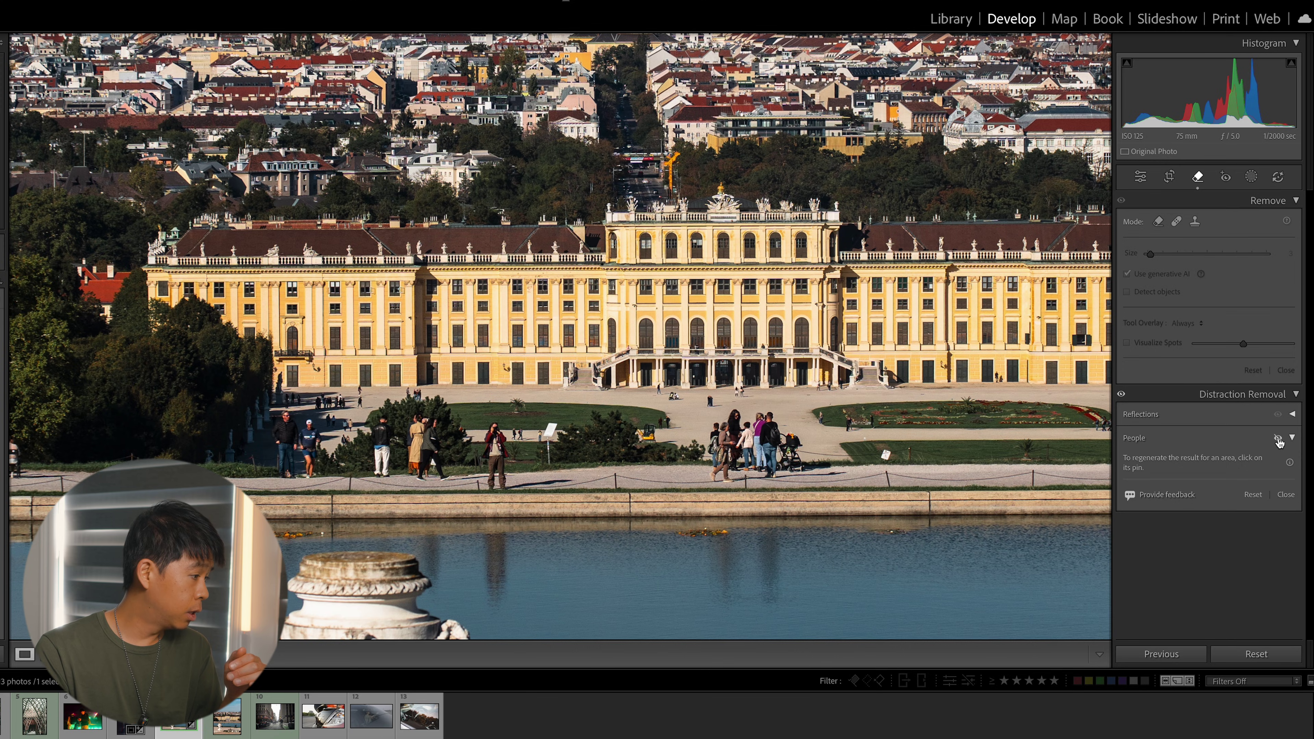
pyautogui.click(1279, 440)
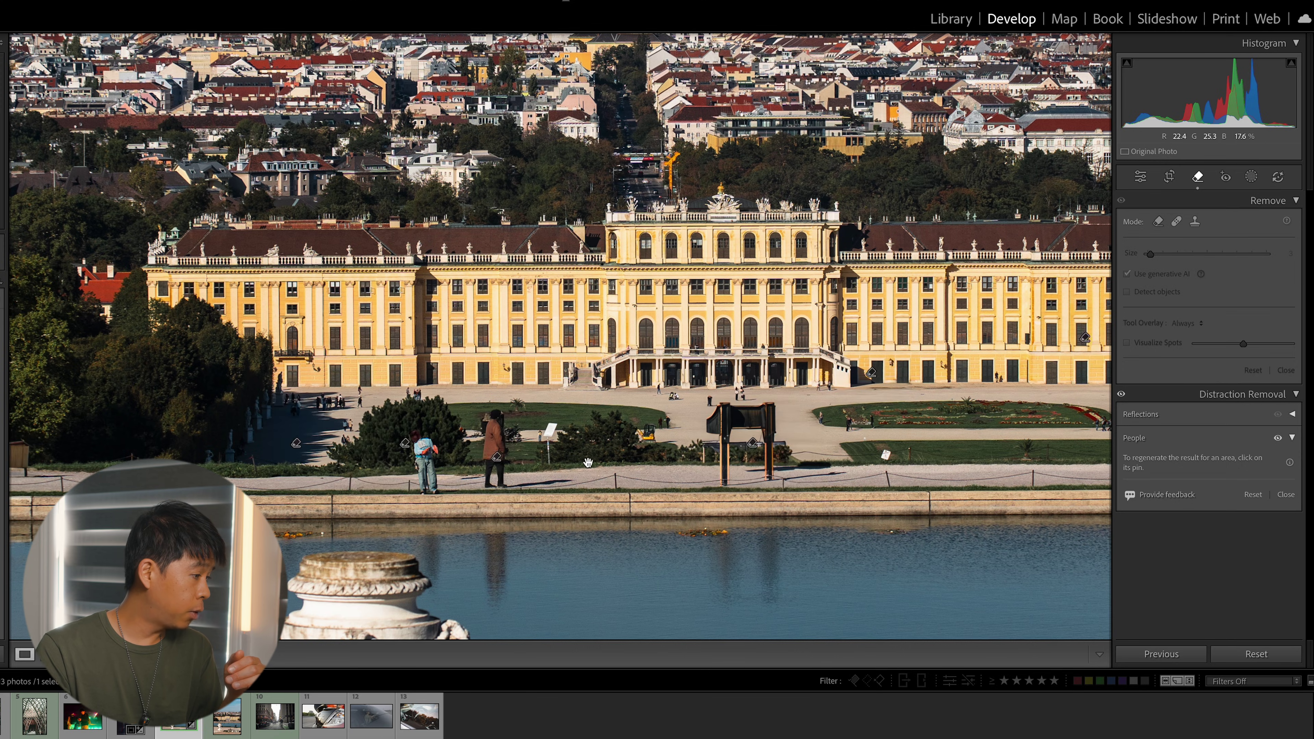
# Compare the zoomed walkway with the original and pan the close-up toward the palace.
pyautogui.click(421, 456)
pyautogui.click(421, 456)
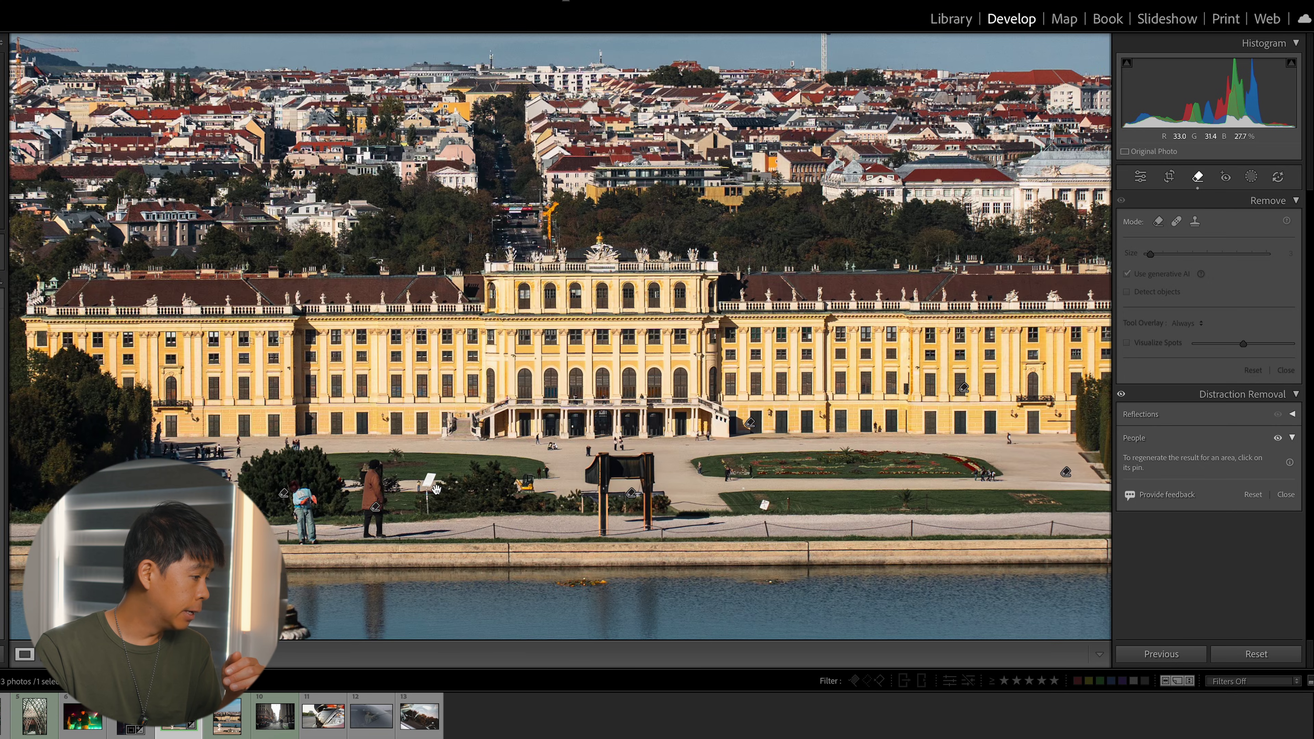
pyautogui.moveTo(484, 450); pyautogui.dragTo(701, 356)
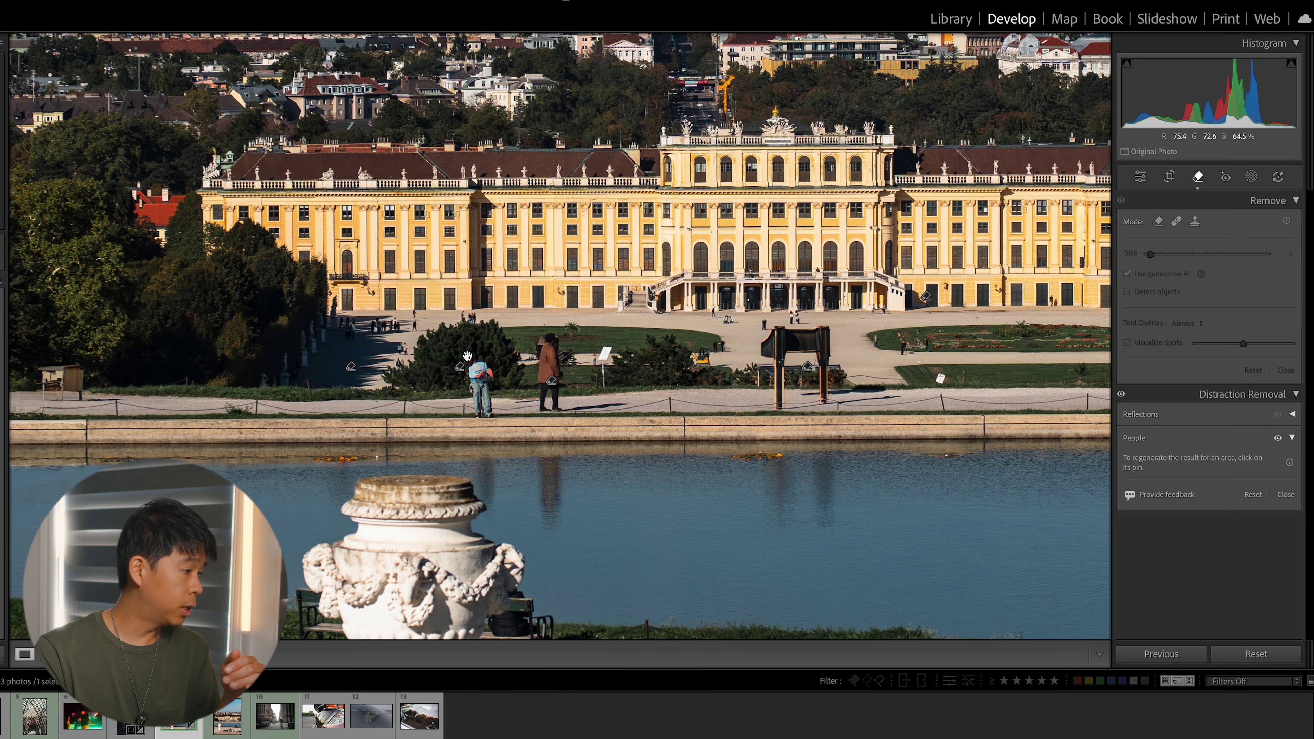
# Select a removed figure's area by the hedge and browse its three fill variations.
pyautogui.click(460, 368)
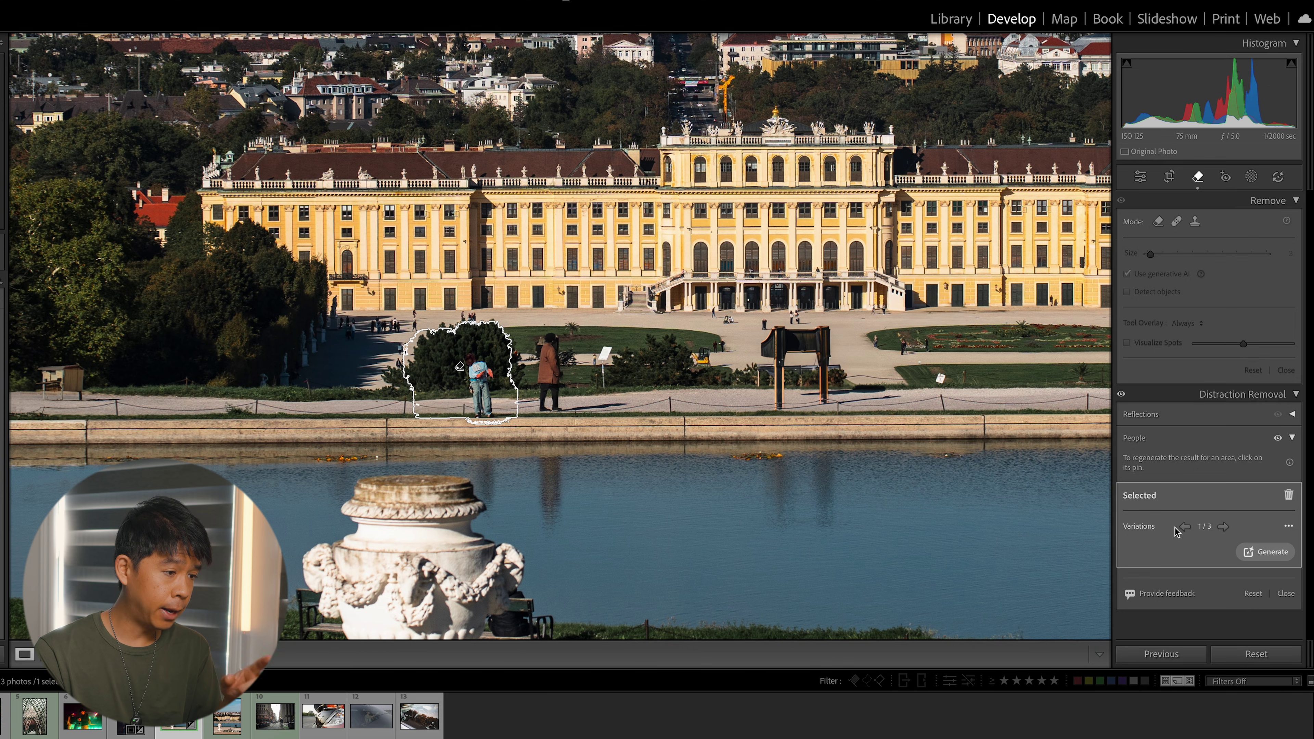
pyautogui.click(1223, 526)
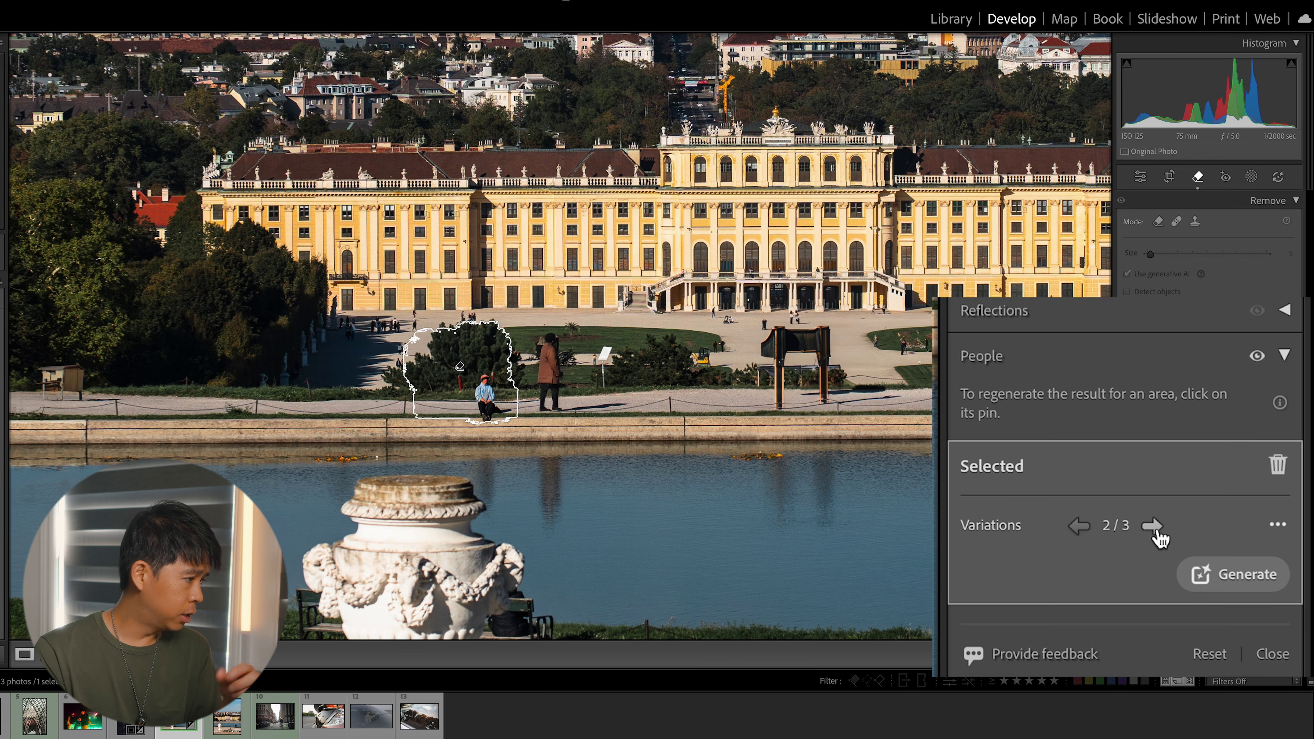
pyautogui.click(1152, 526)
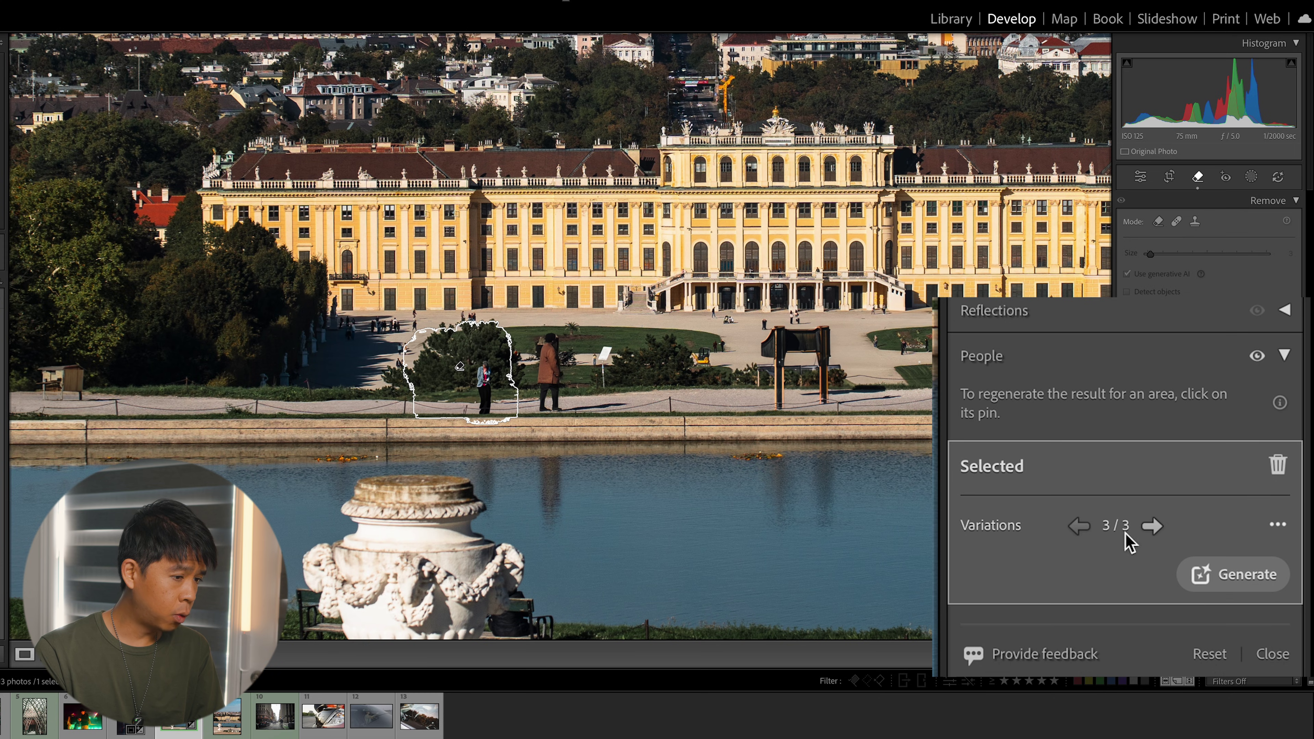
pyautogui.click(1081, 528)
pyautogui.click(1084, 533)
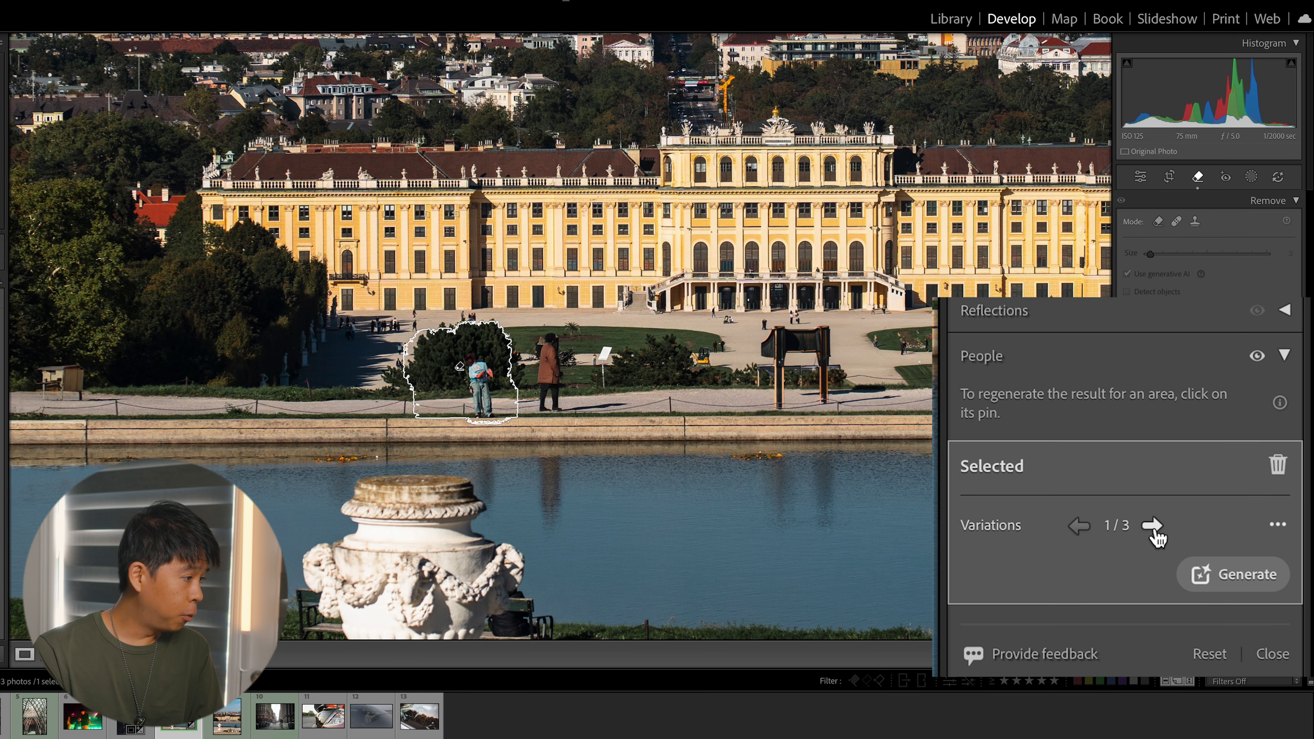
pyautogui.click(1153, 533)
pyautogui.click(1153, 533)
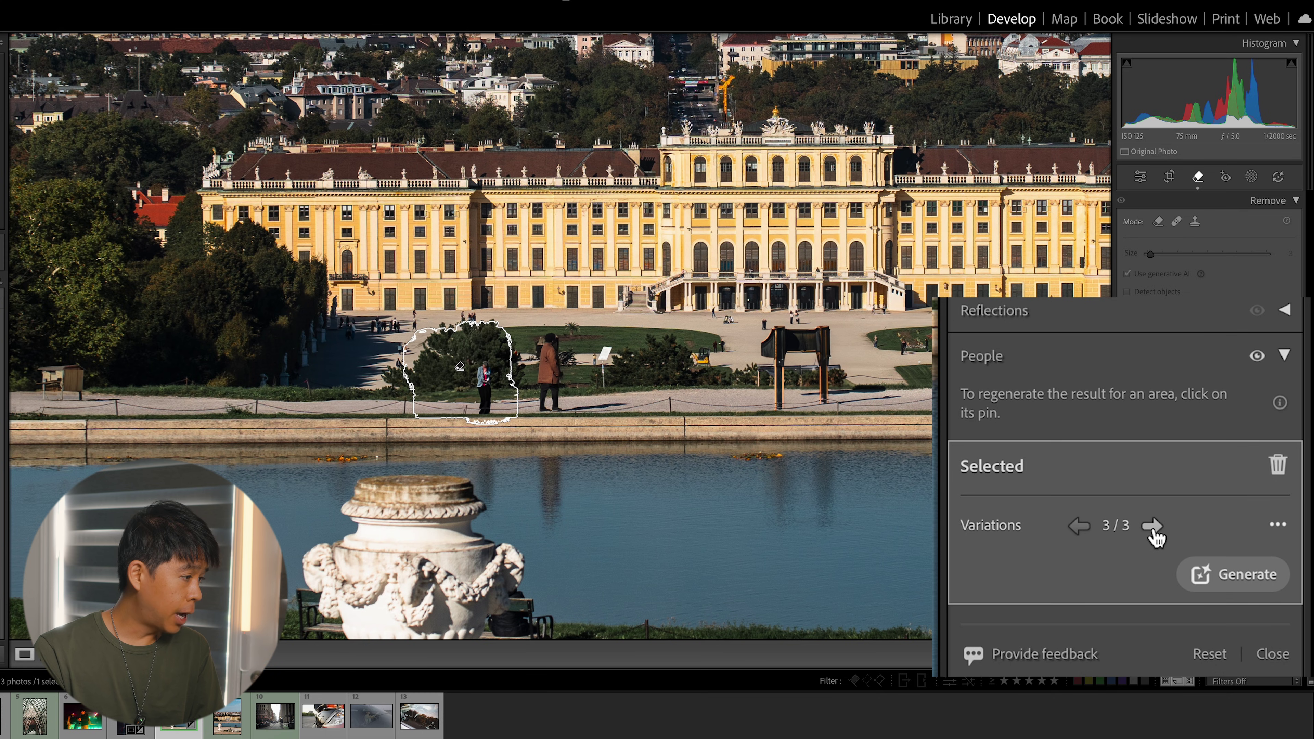
# Regenerate the fill and settle on variation 3/3, which shows only trees.
pyautogui.click(1257, 589)
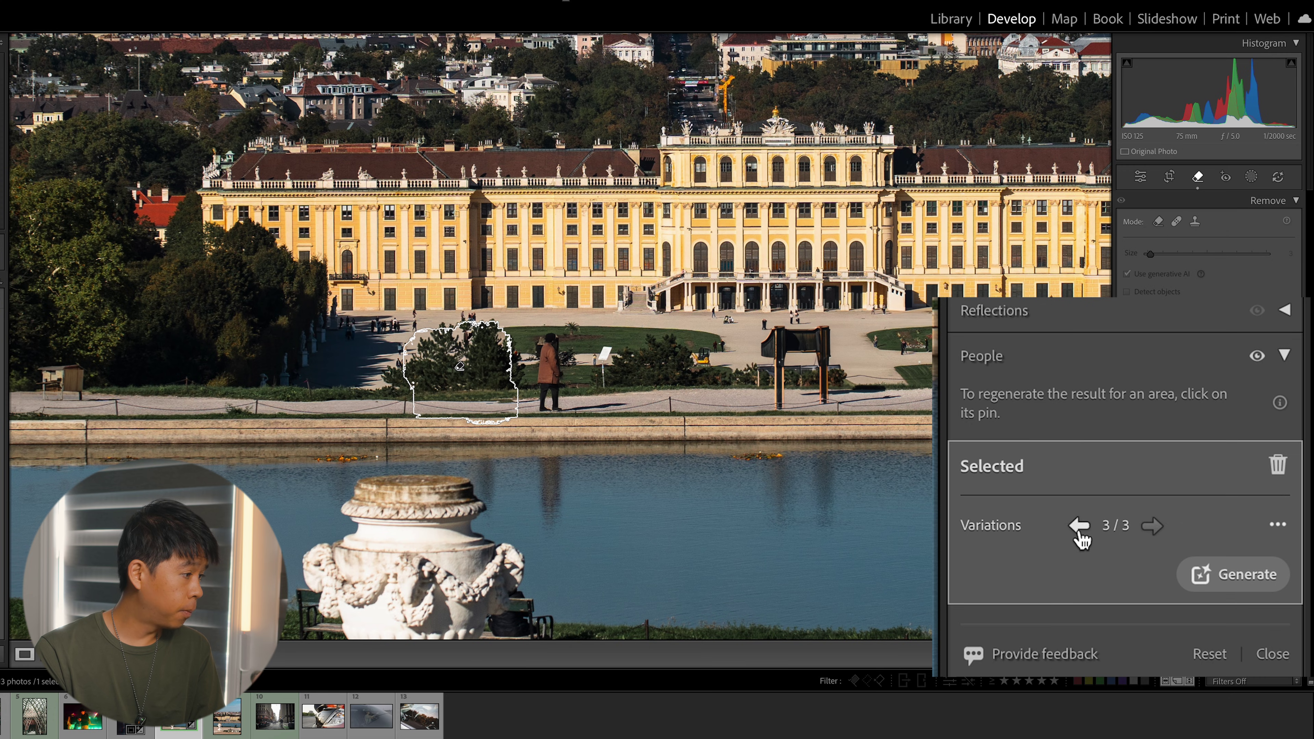
pyautogui.click(1080, 526)
pyautogui.click(1079, 527)
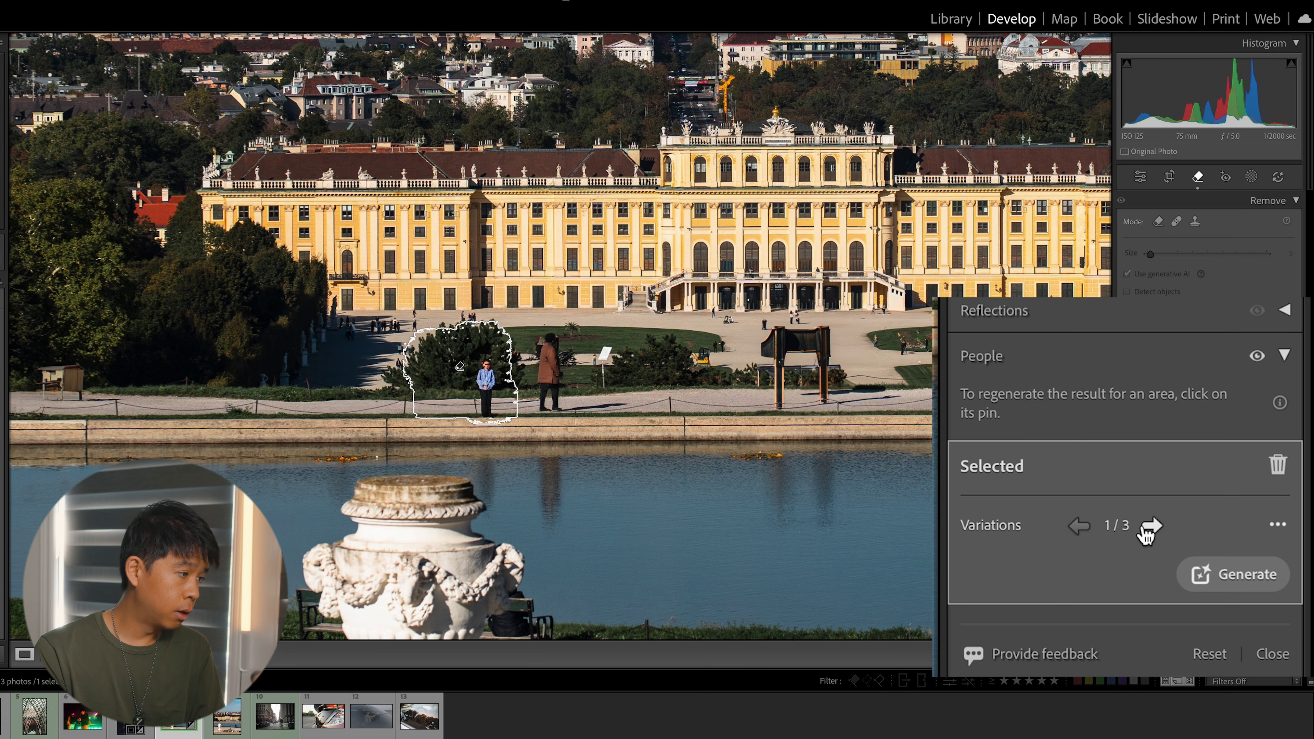
pyautogui.click(1150, 527)
pyautogui.click(1150, 527)
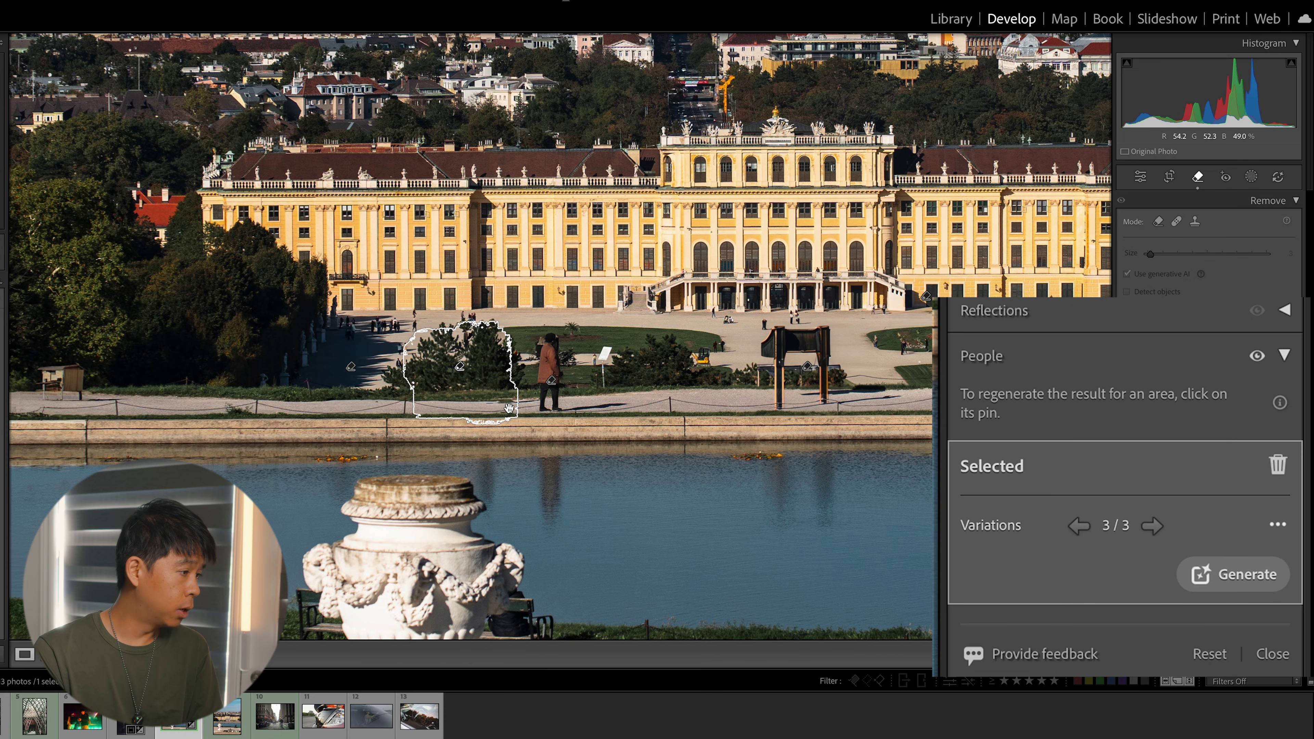
pyautogui.press('z')
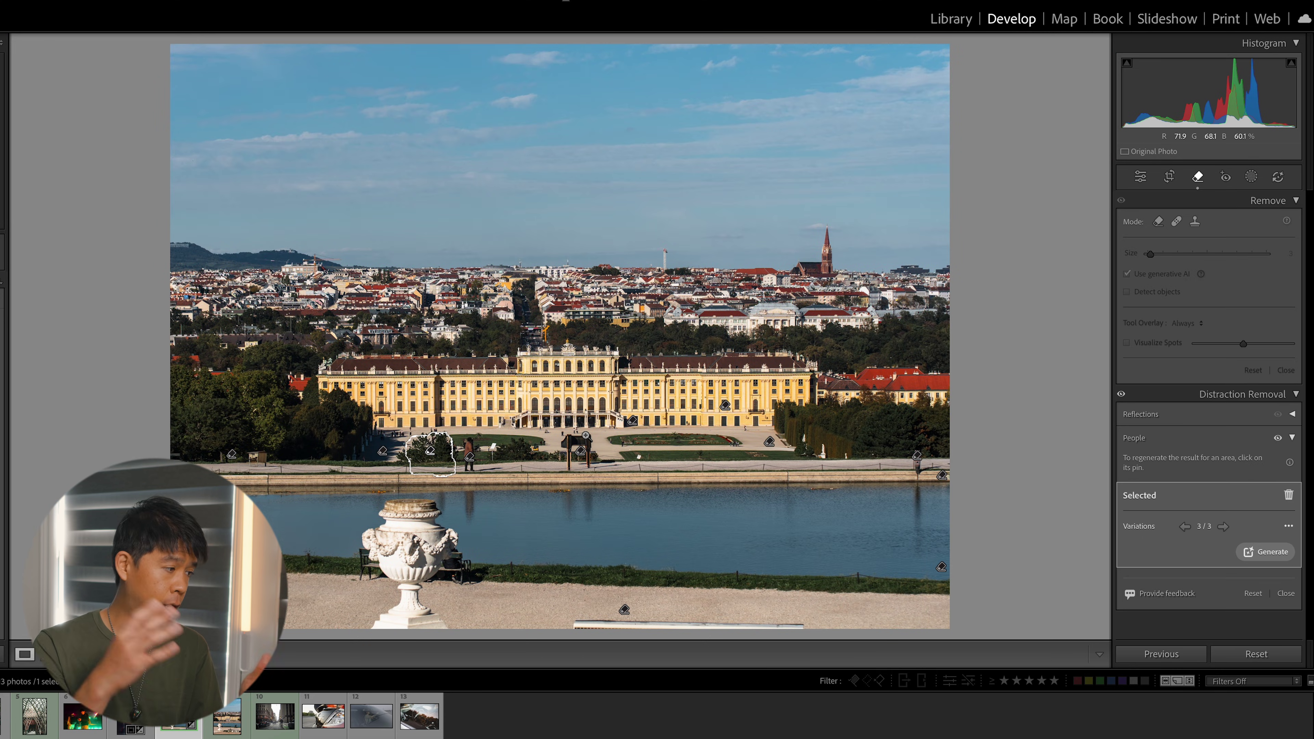
# Select the woman's removal area on the path, compare with the original, and regenerate its fill.
pyautogui.press('z')
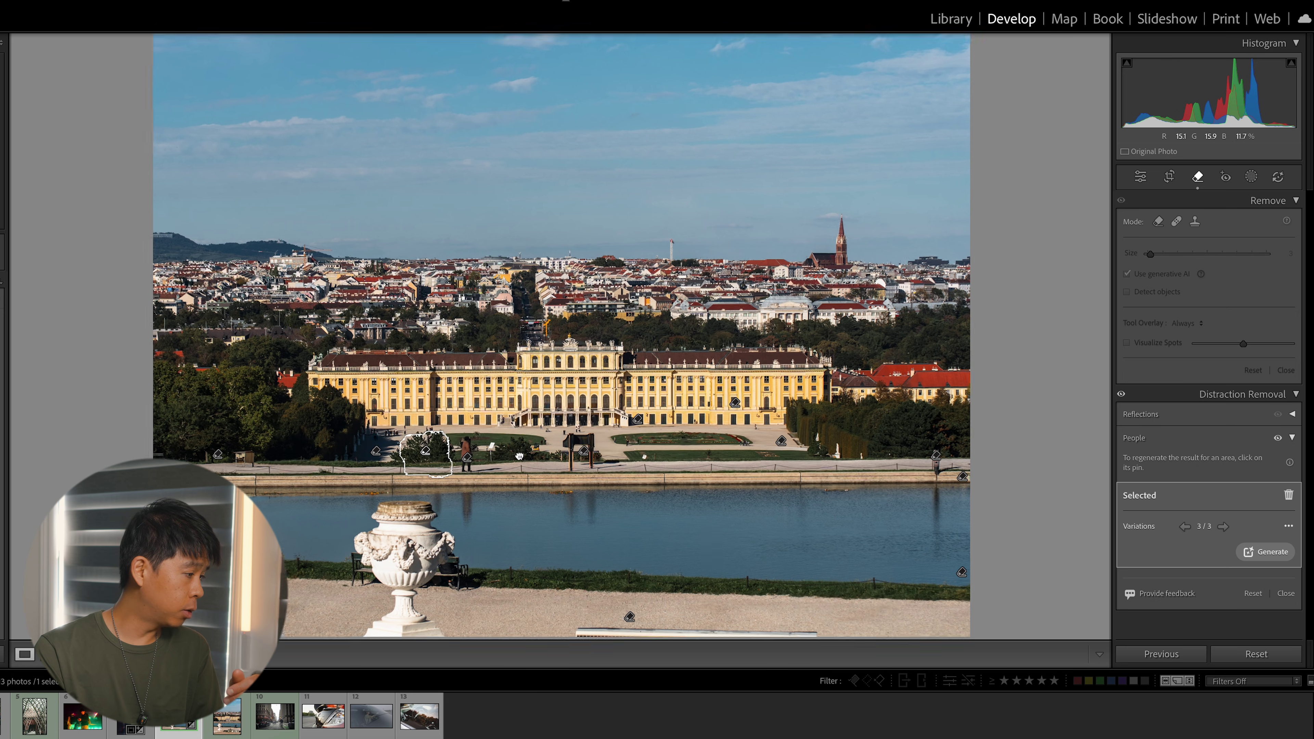
pyautogui.click(405, 460)
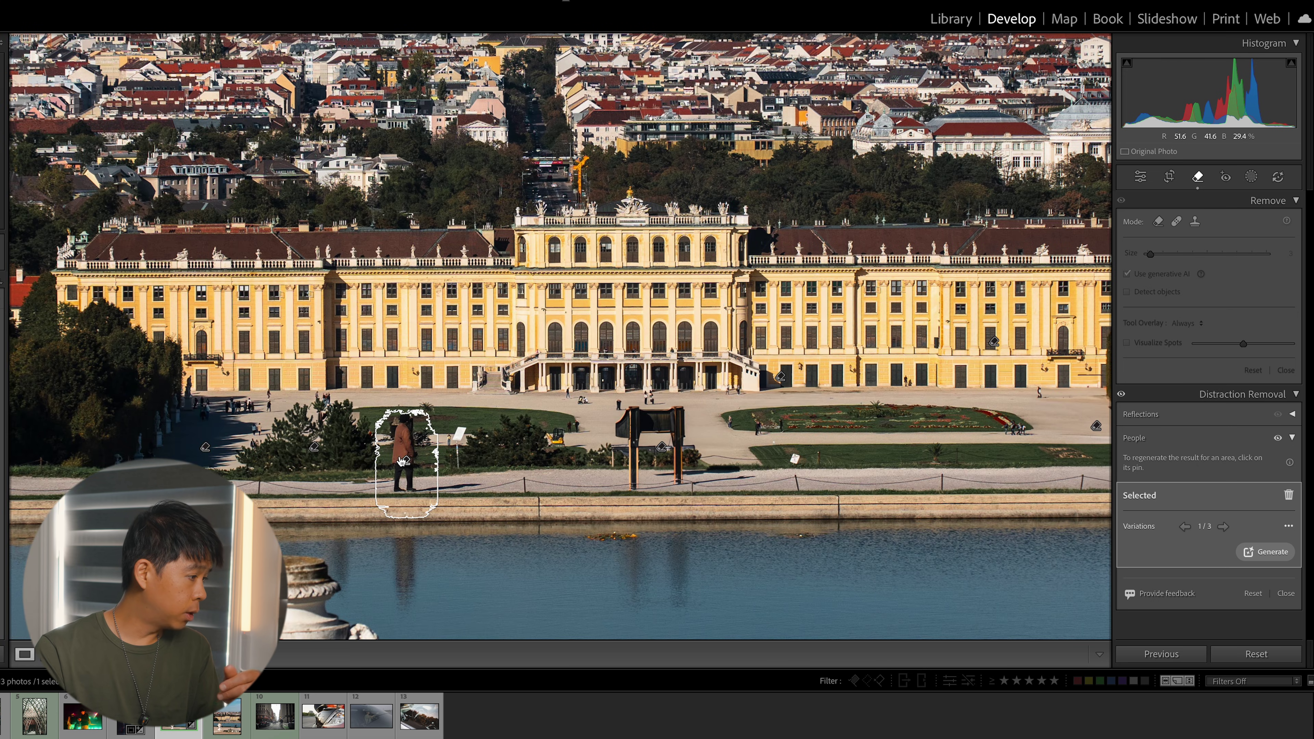
pyautogui.hscroll(-5, 483, 437)
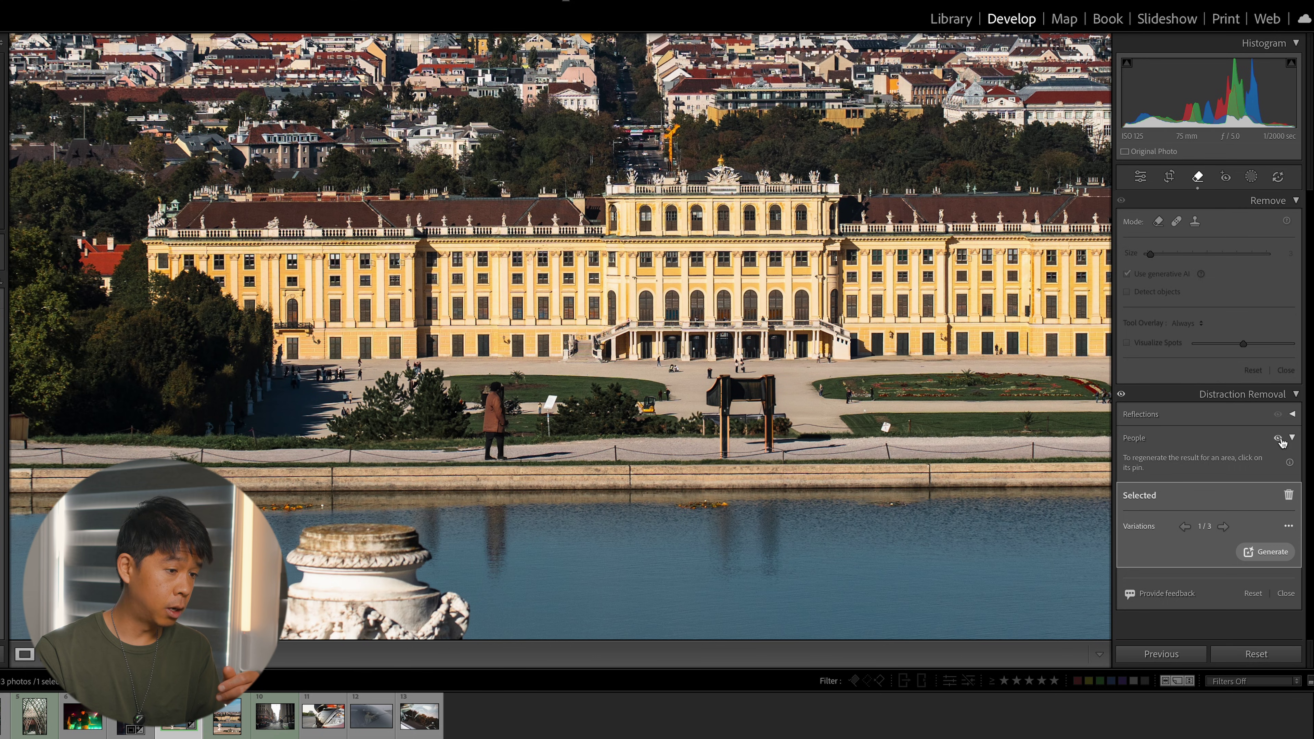
pyautogui.click(1278, 438)
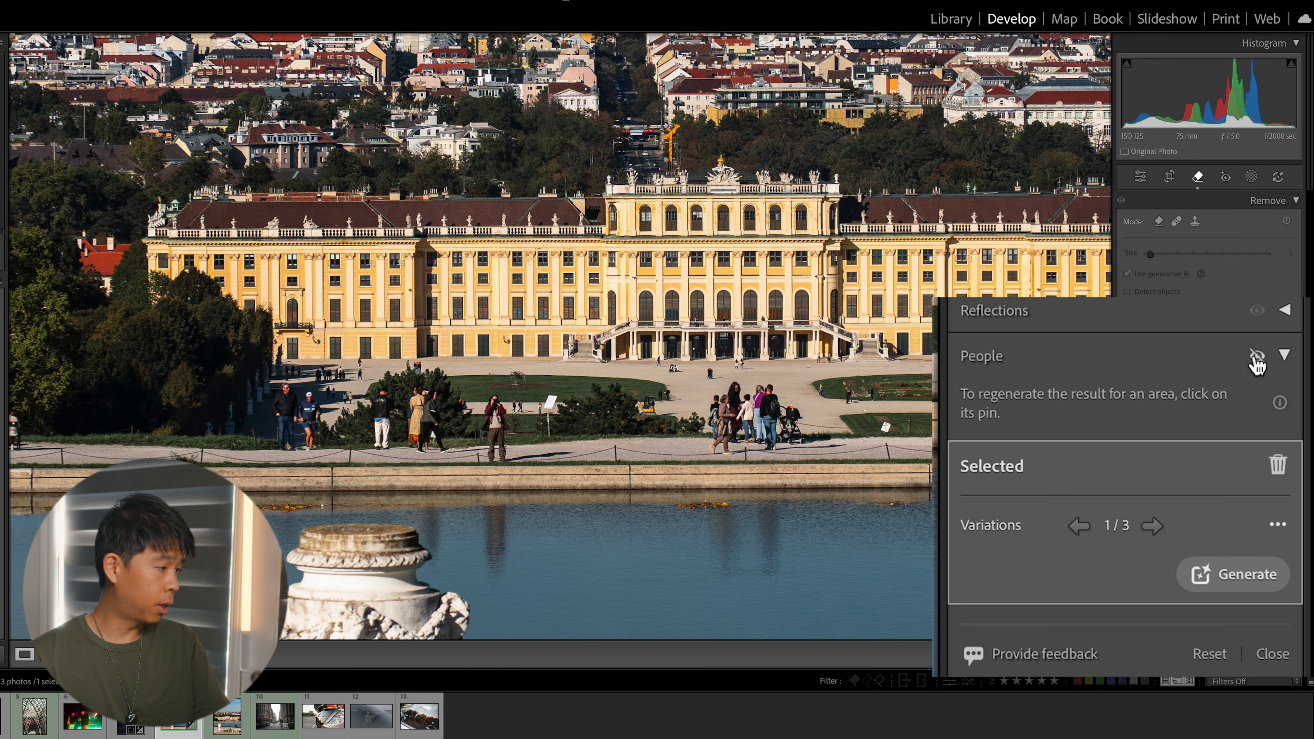
pyautogui.click(1257, 357)
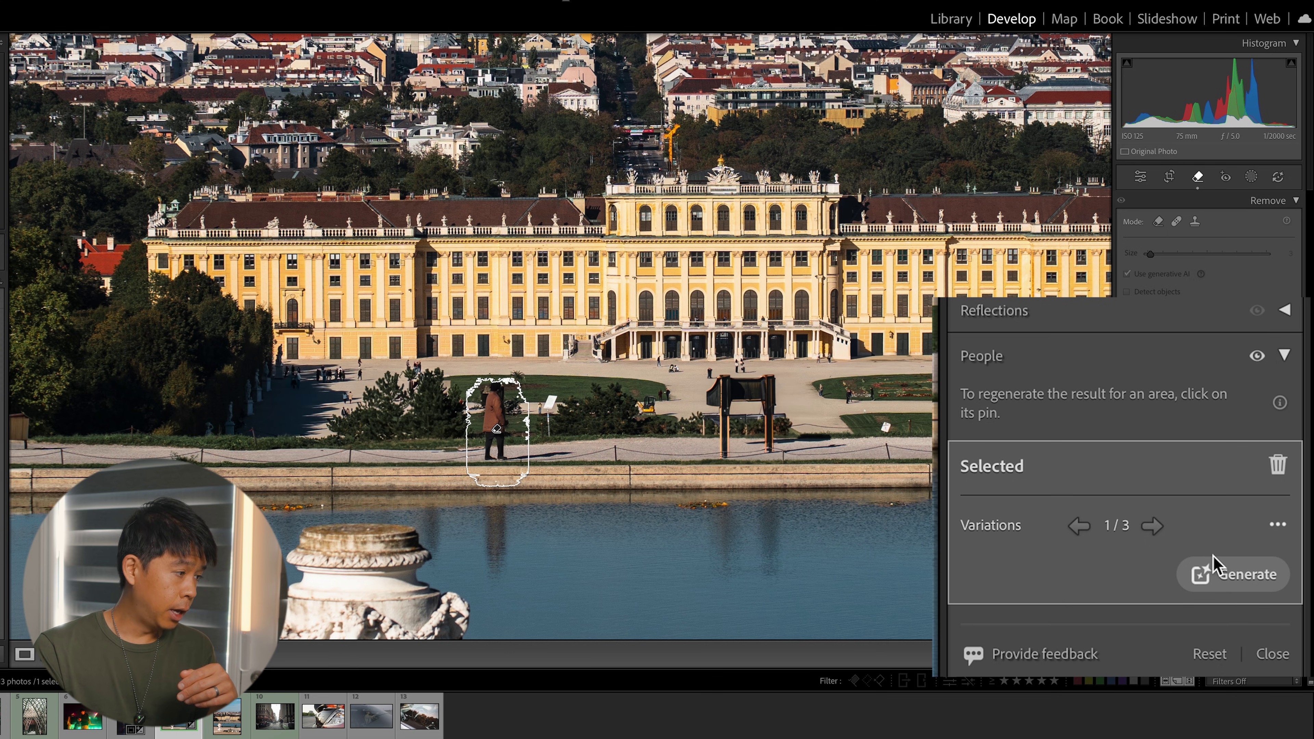
pyautogui.click(1273, 588)
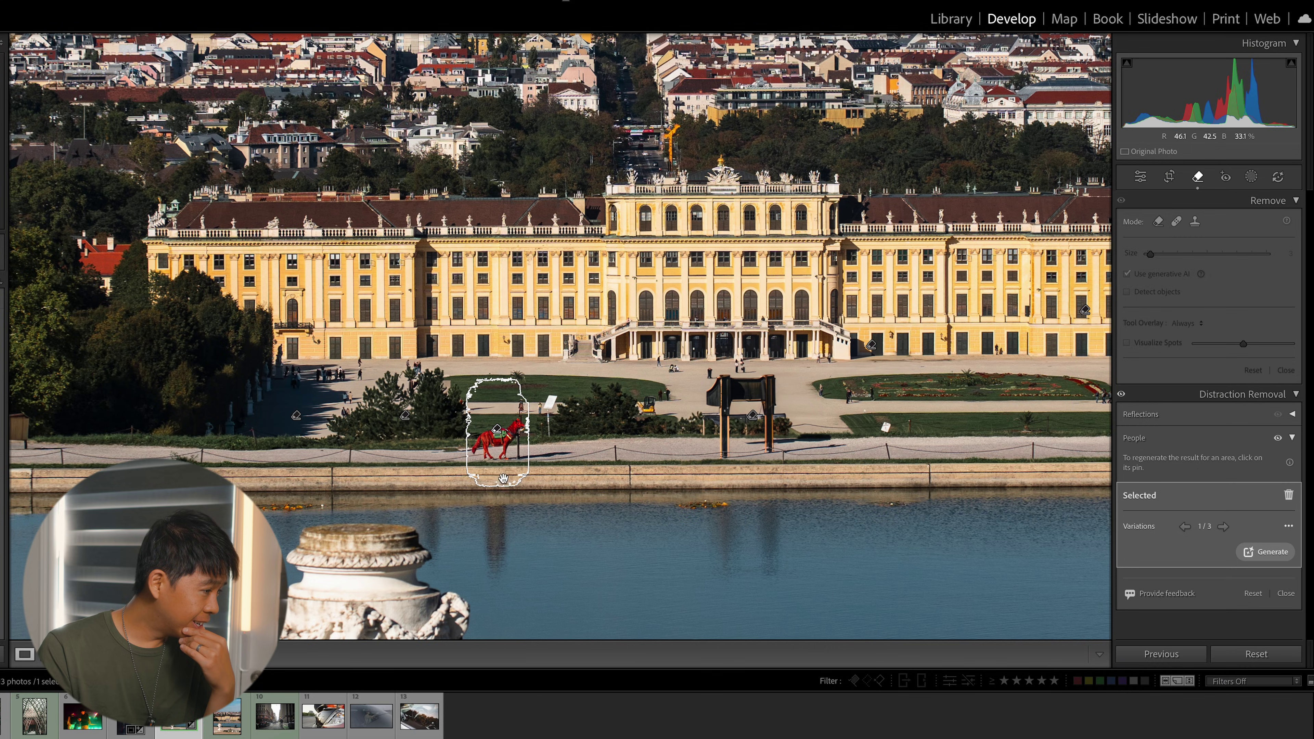
# Zoom in on the regenerated area and cycle through its three fill variations.
pyautogui.click(503, 477)
pyautogui.click(503, 471)
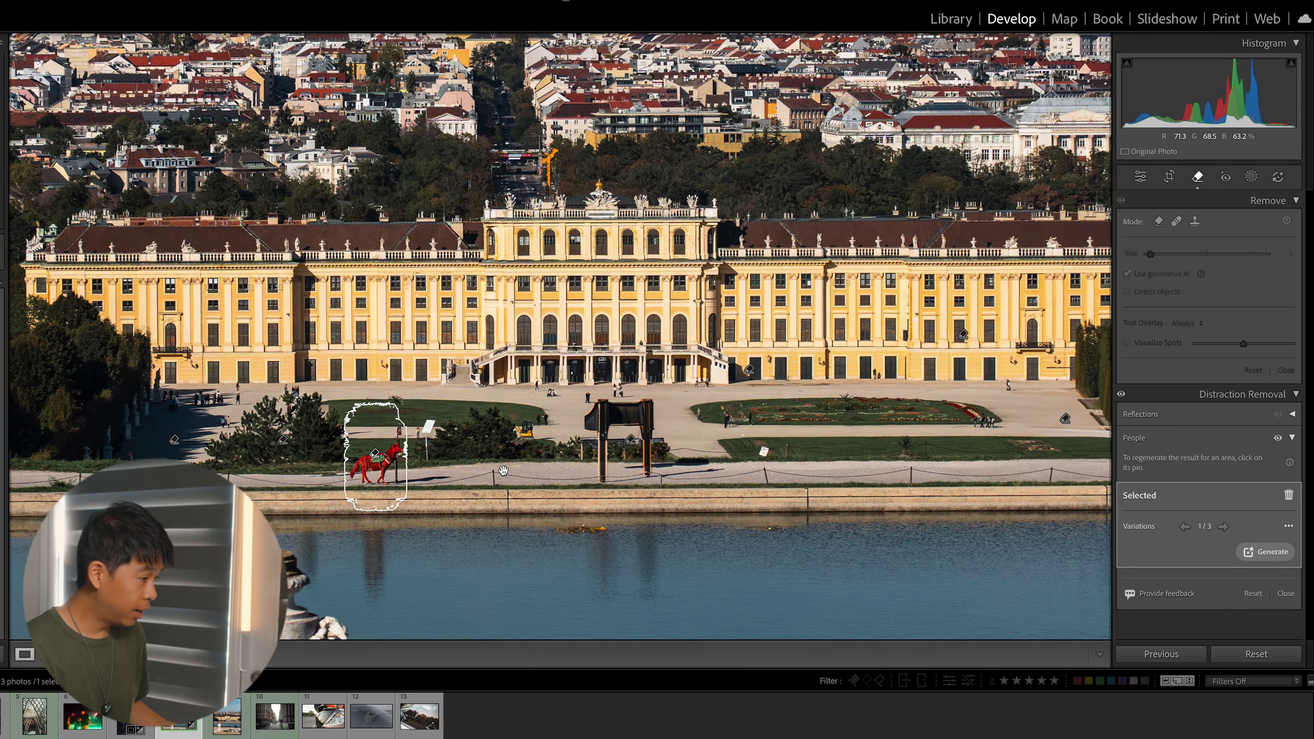
pyautogui.click(503, 471)
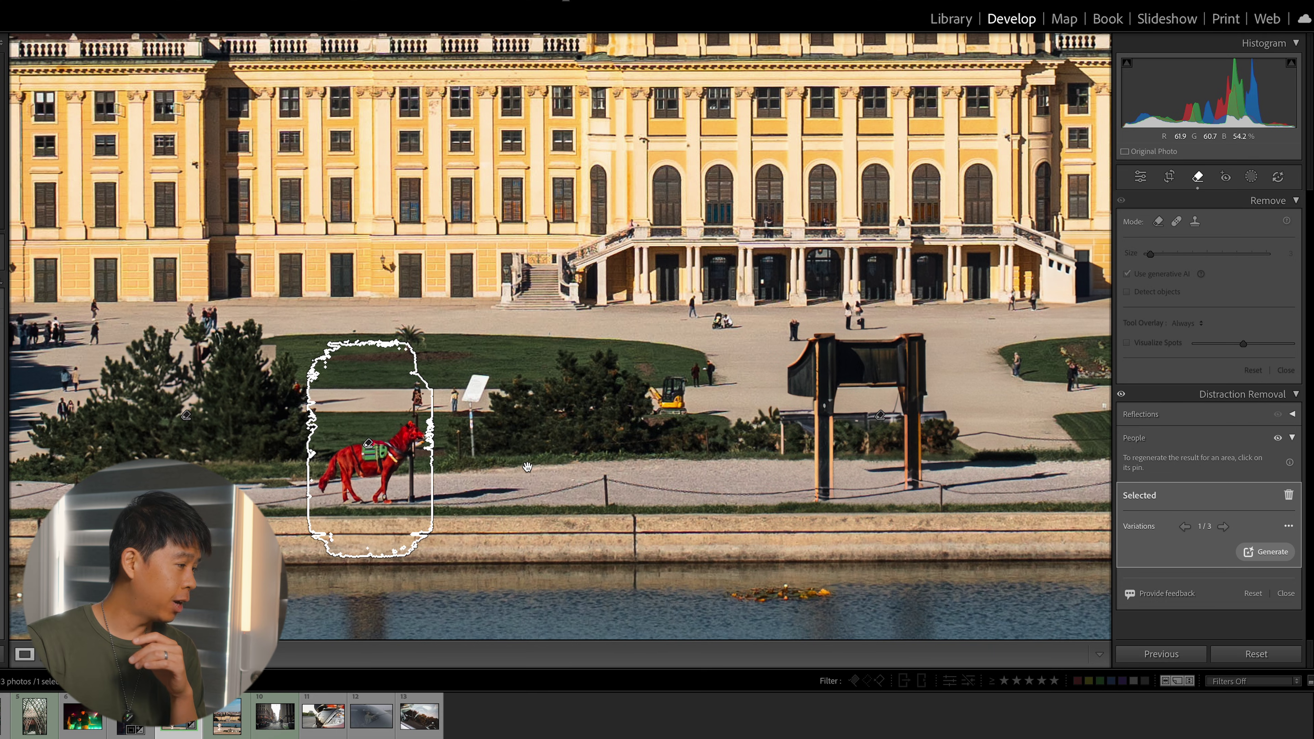
pyautogui.scroll(-2, 575, 466)
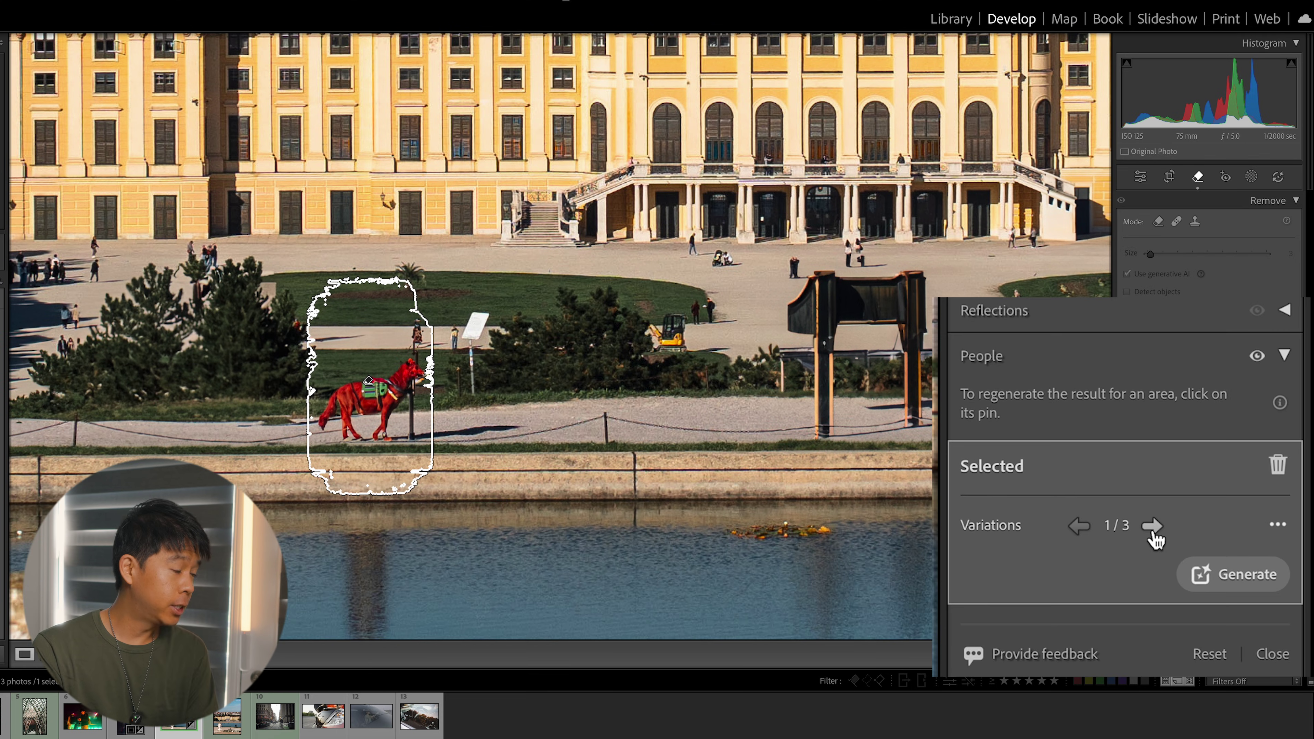
pyautogui.click(1152, 529)
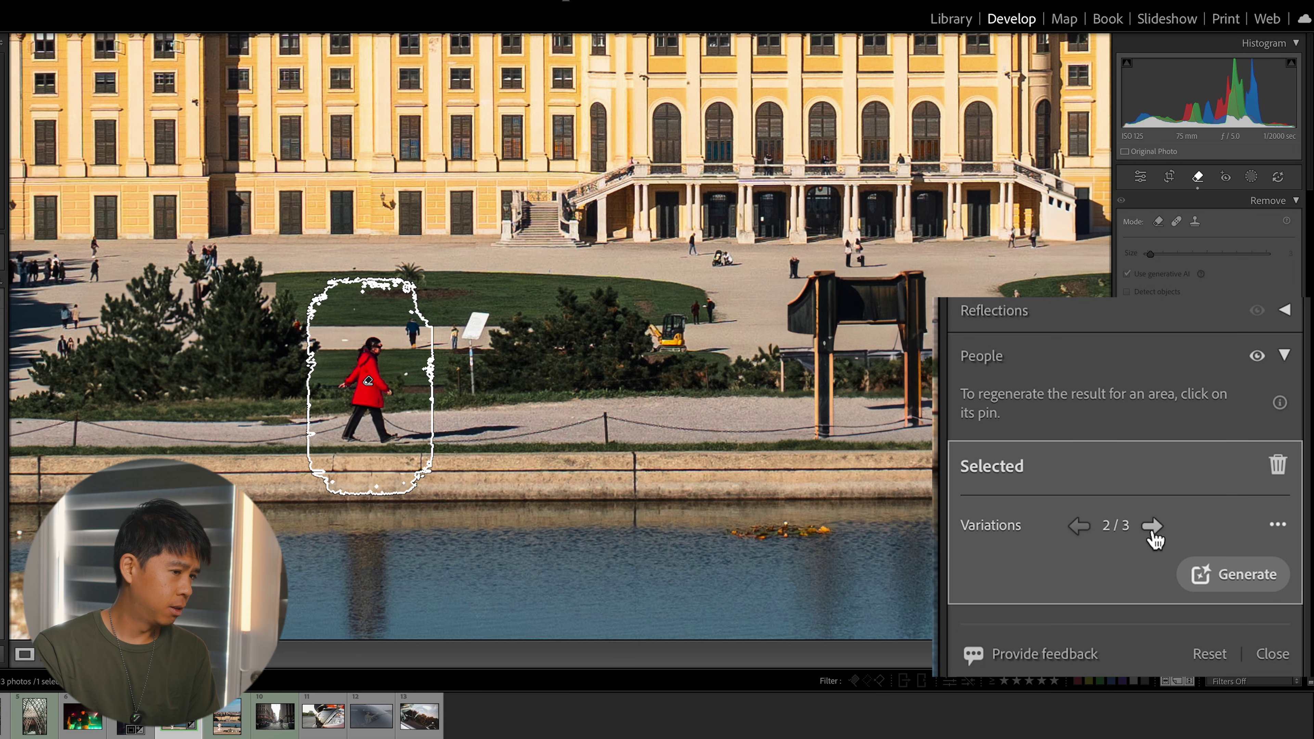
pyautogui.click(1082, 529)
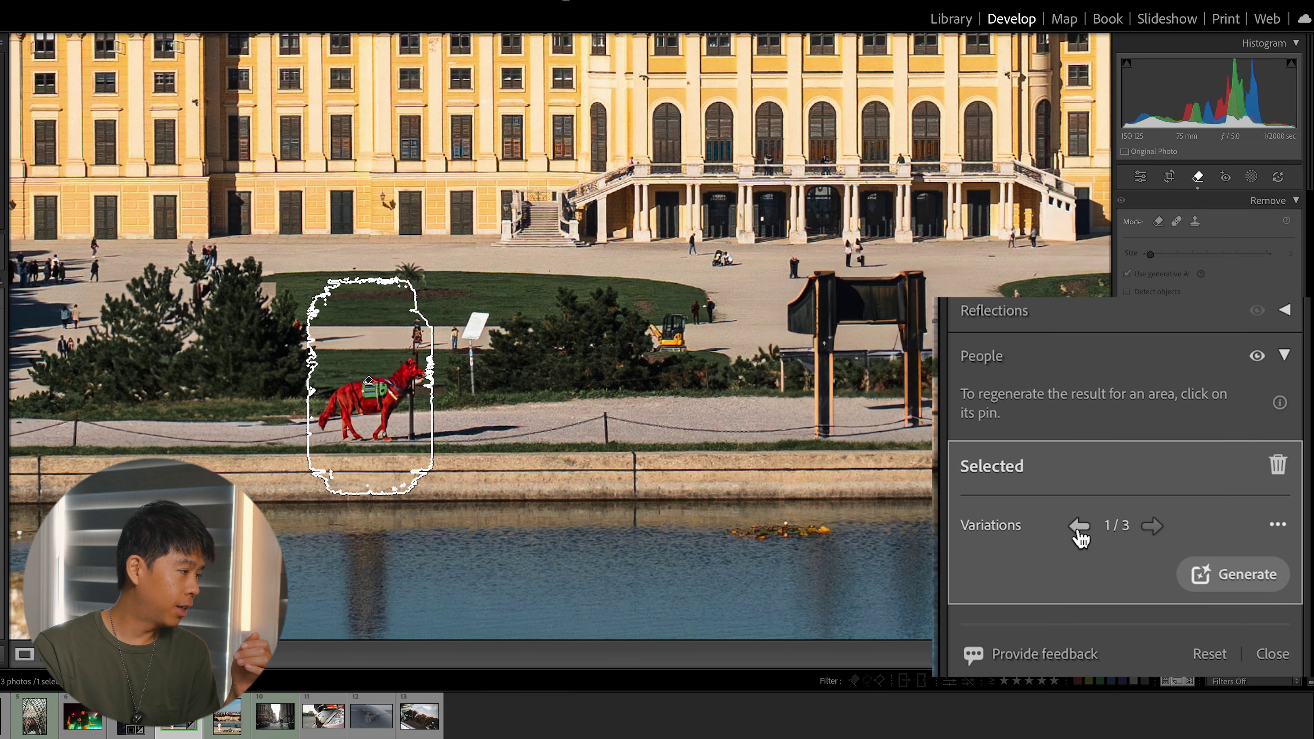
pyautogui.click(1151, 529)
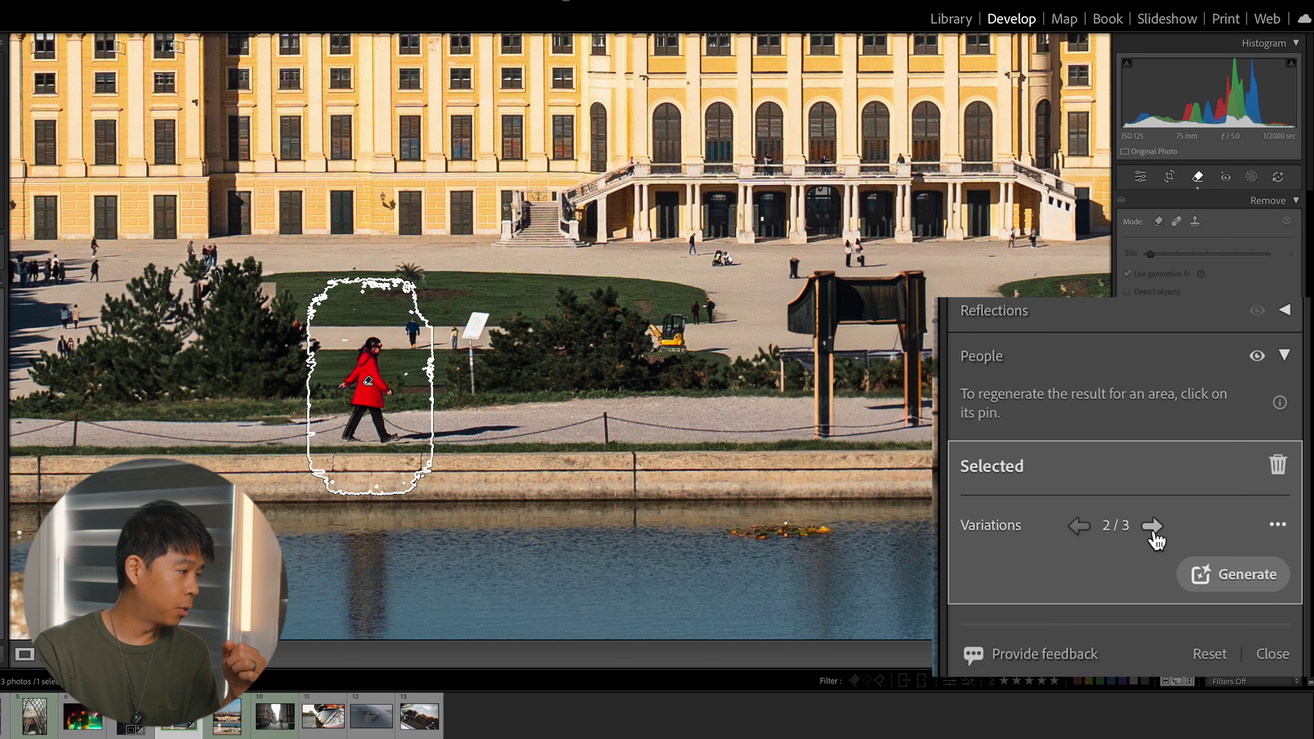
pyautogui.click(1152, 527)
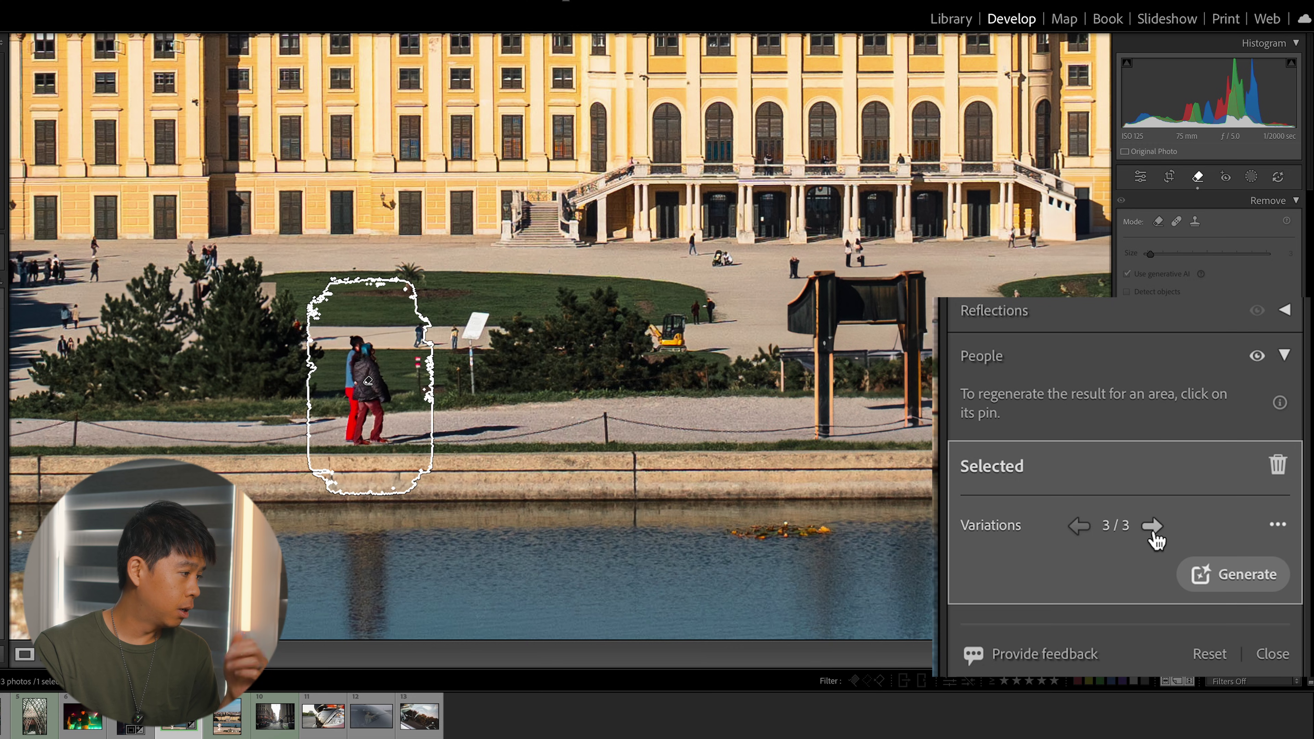
# Generate another set of fills, keep the round red sign-post variation, and collapse People.
pyautogui.click(1252, 587)
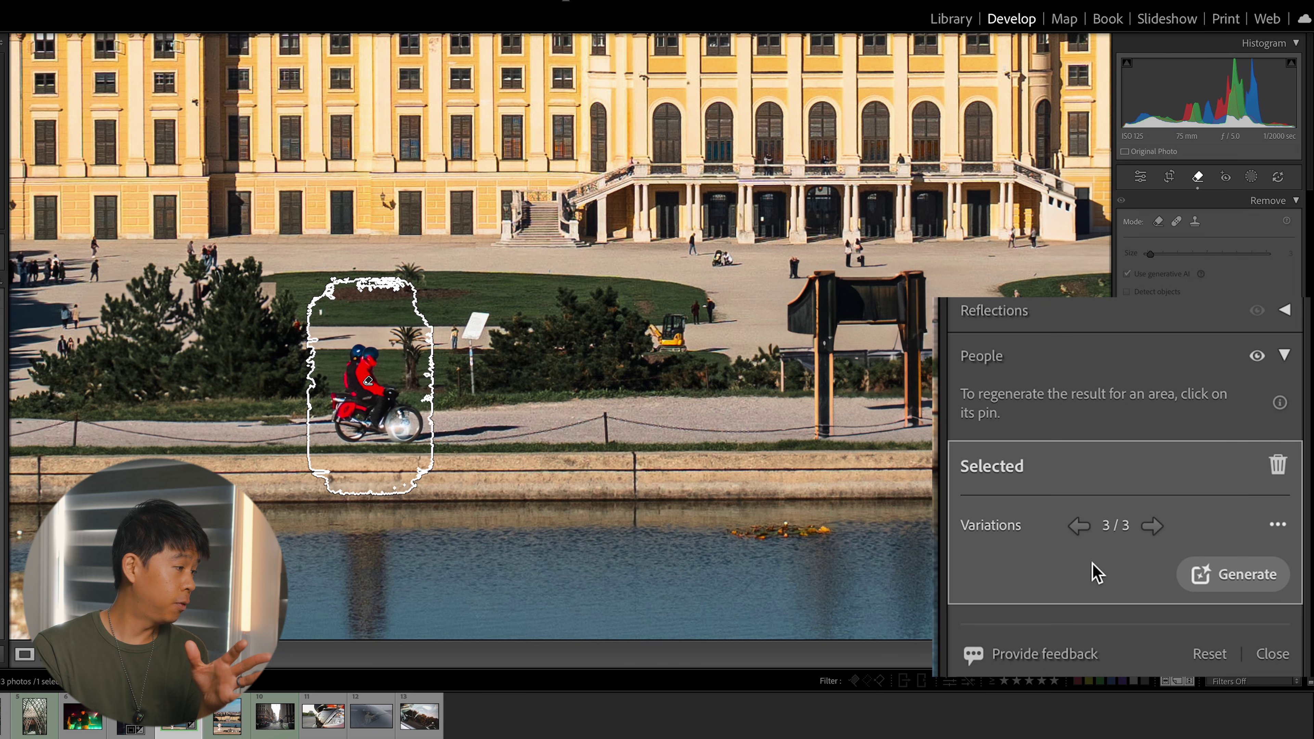
pyautogui.click(1154, 526)
pyautogui.click(1154, 526)
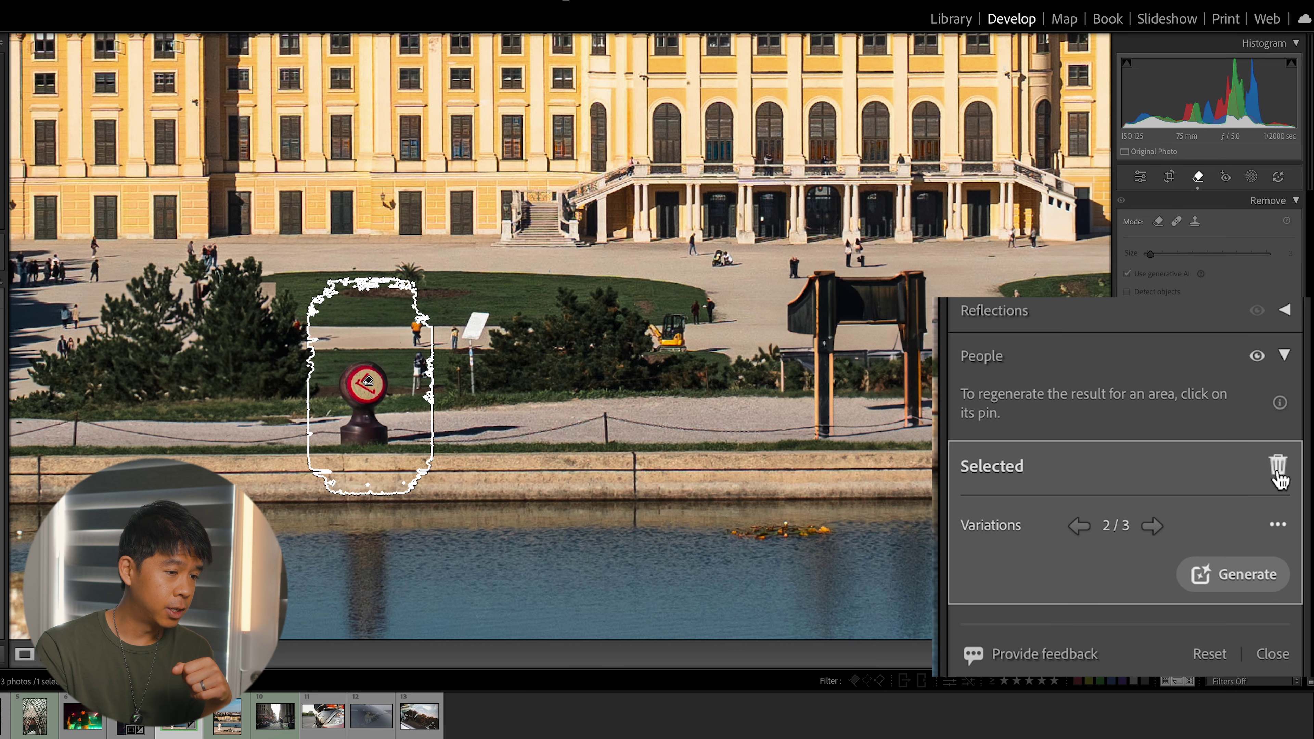
pyautogui.click(1292, 438)
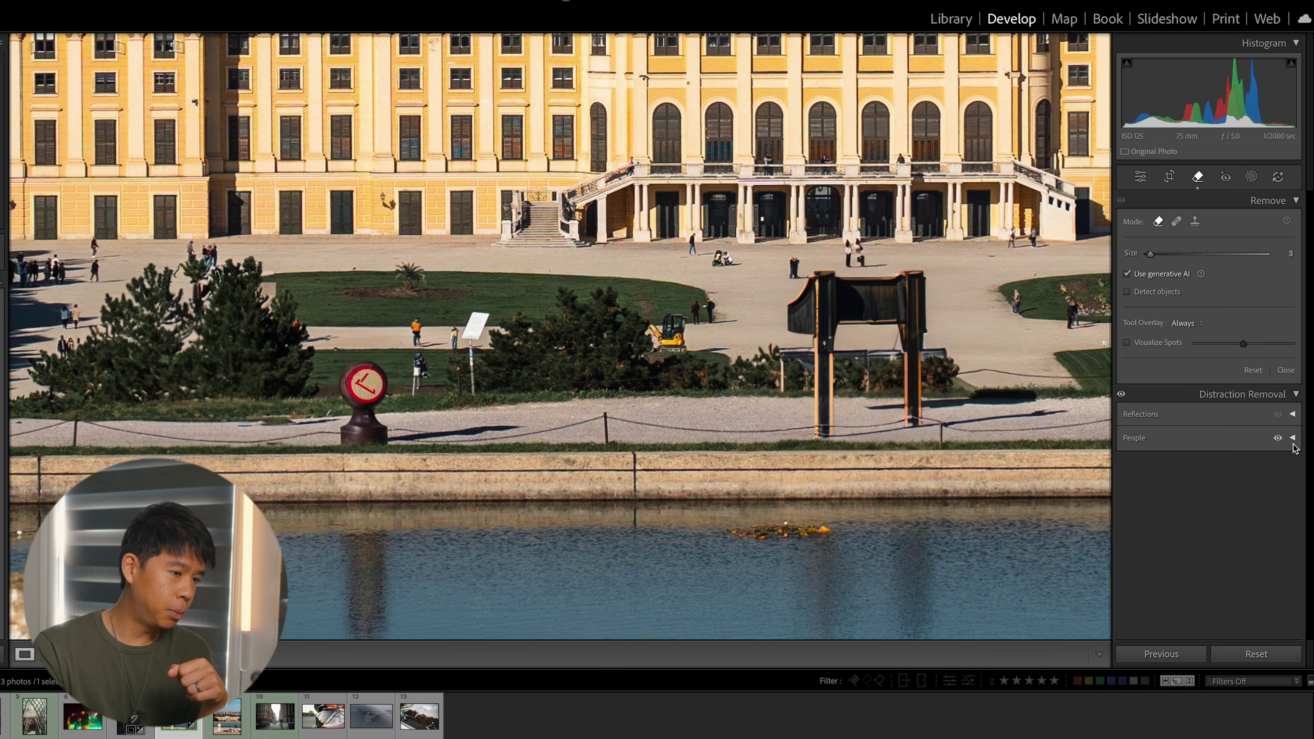
# Detect and remove the cyclists and pedestrians from the street photo, then collapse the People options.
pyautogui.click(695, 395)
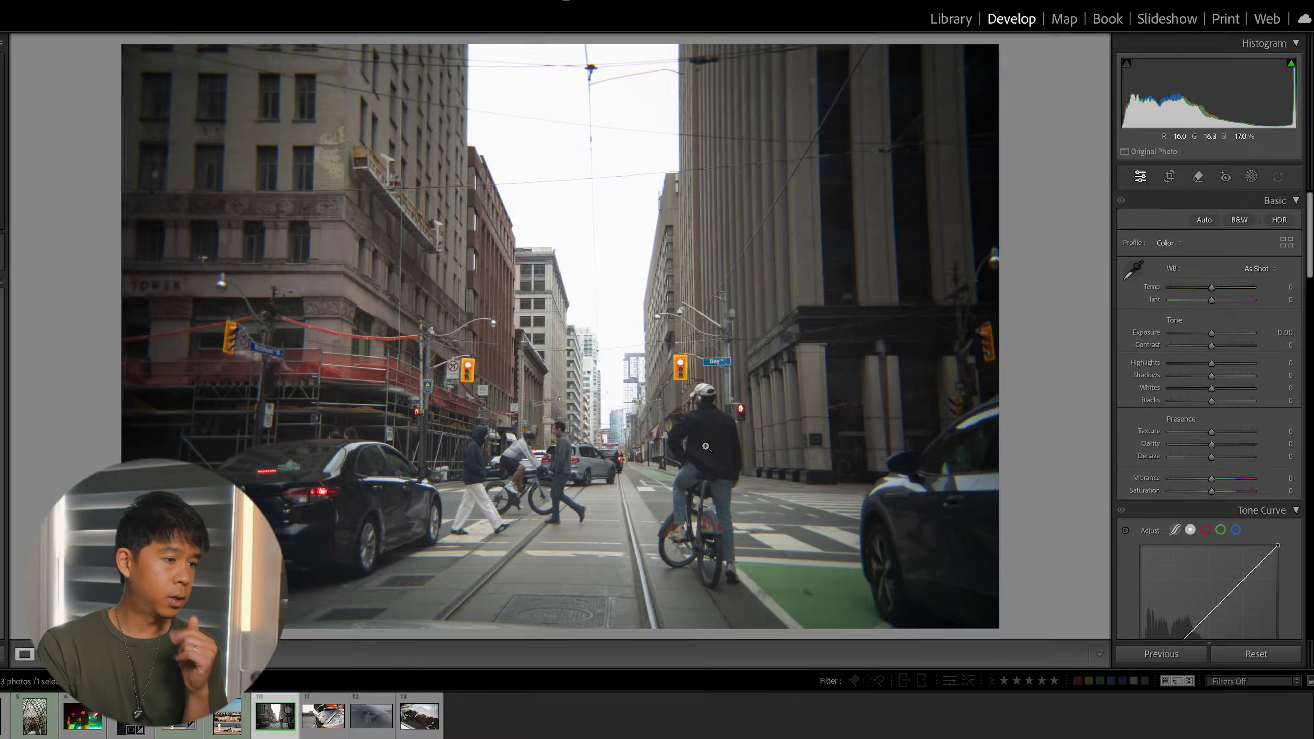
pyautogui.click(1190, 182)
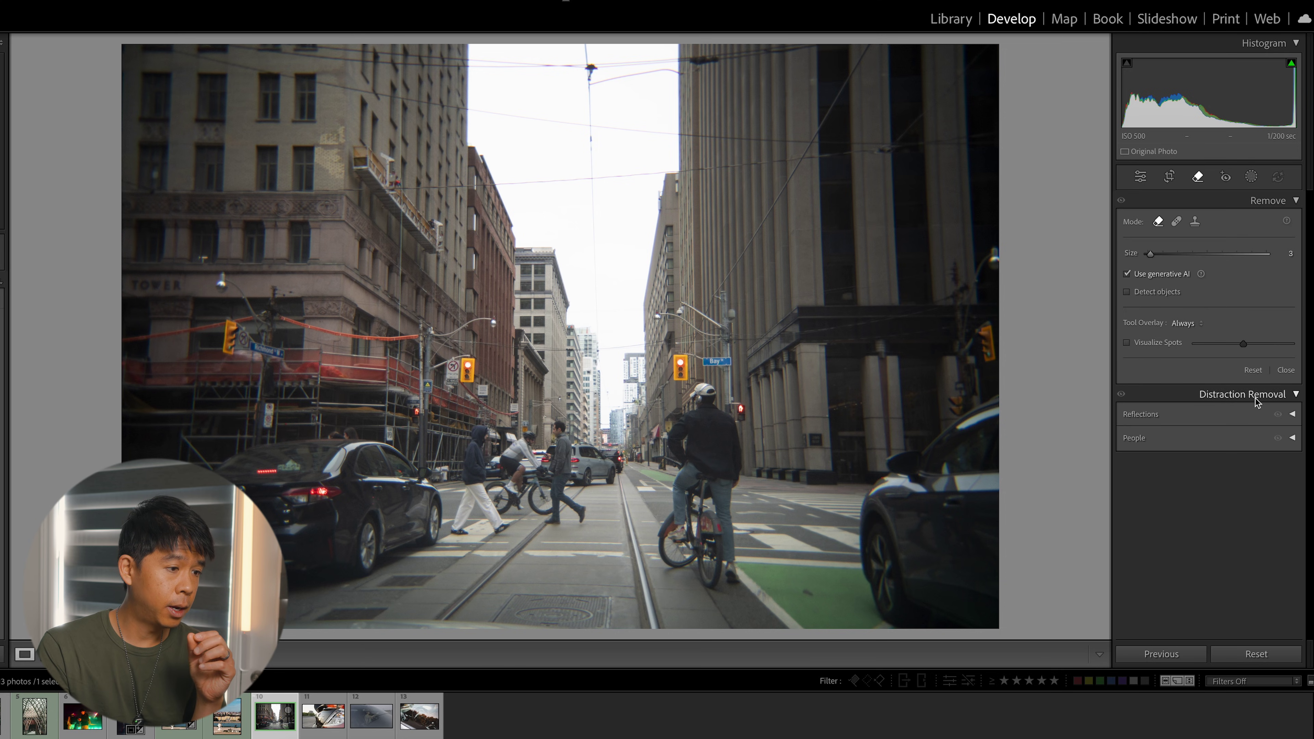
pyautogui.click(1291, 438)
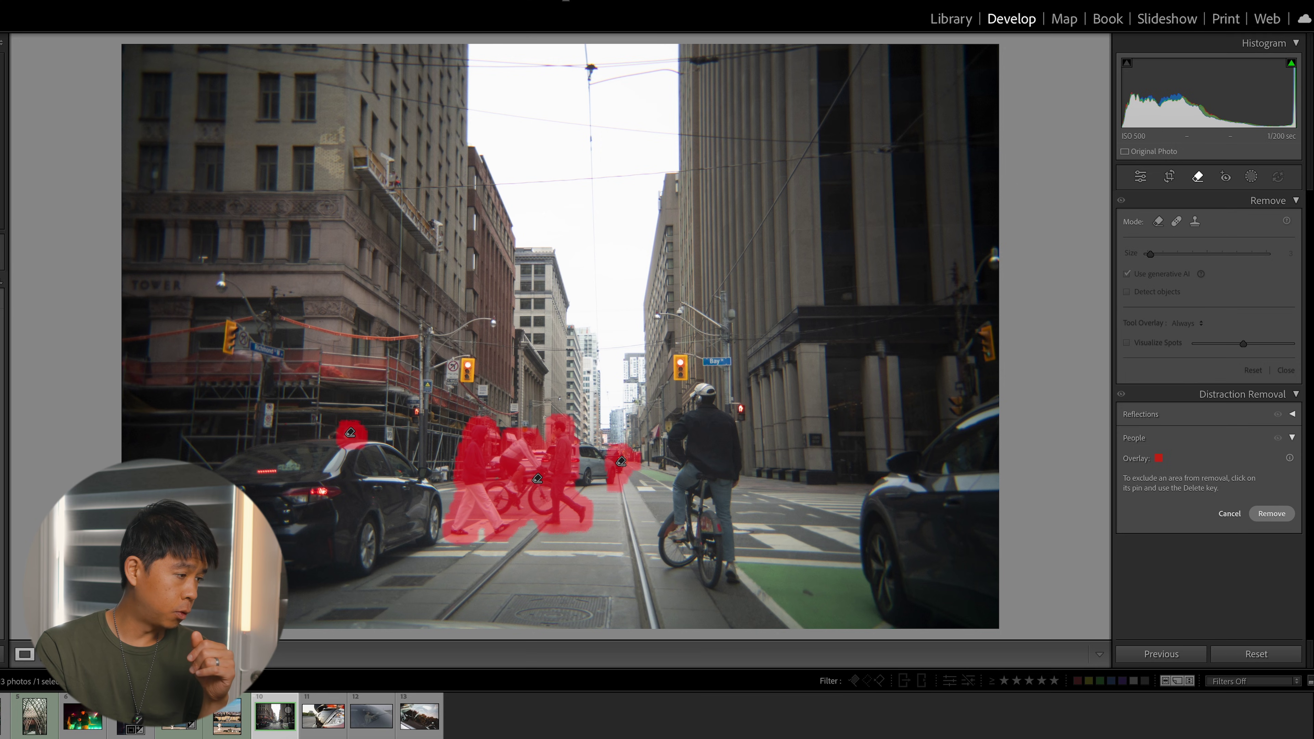
pyautogui.click(1272, 513)
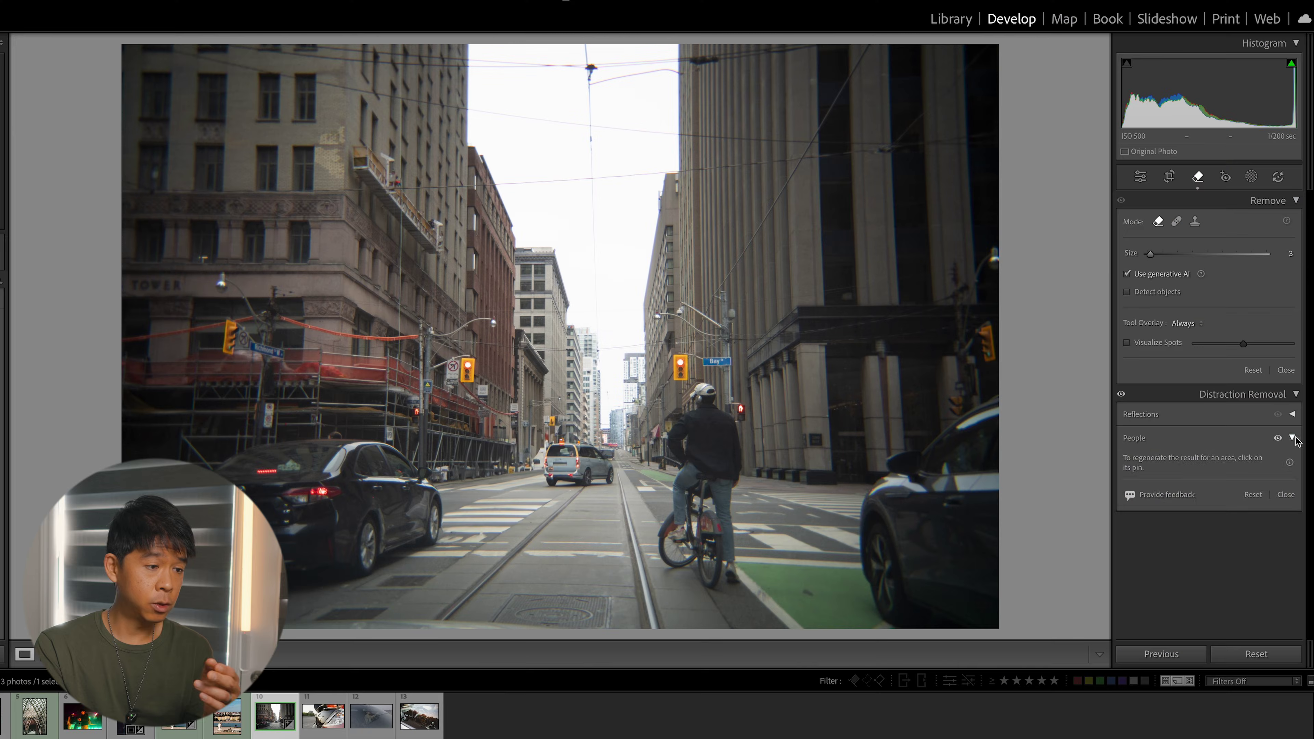
pyautogui.click(1292, 438)
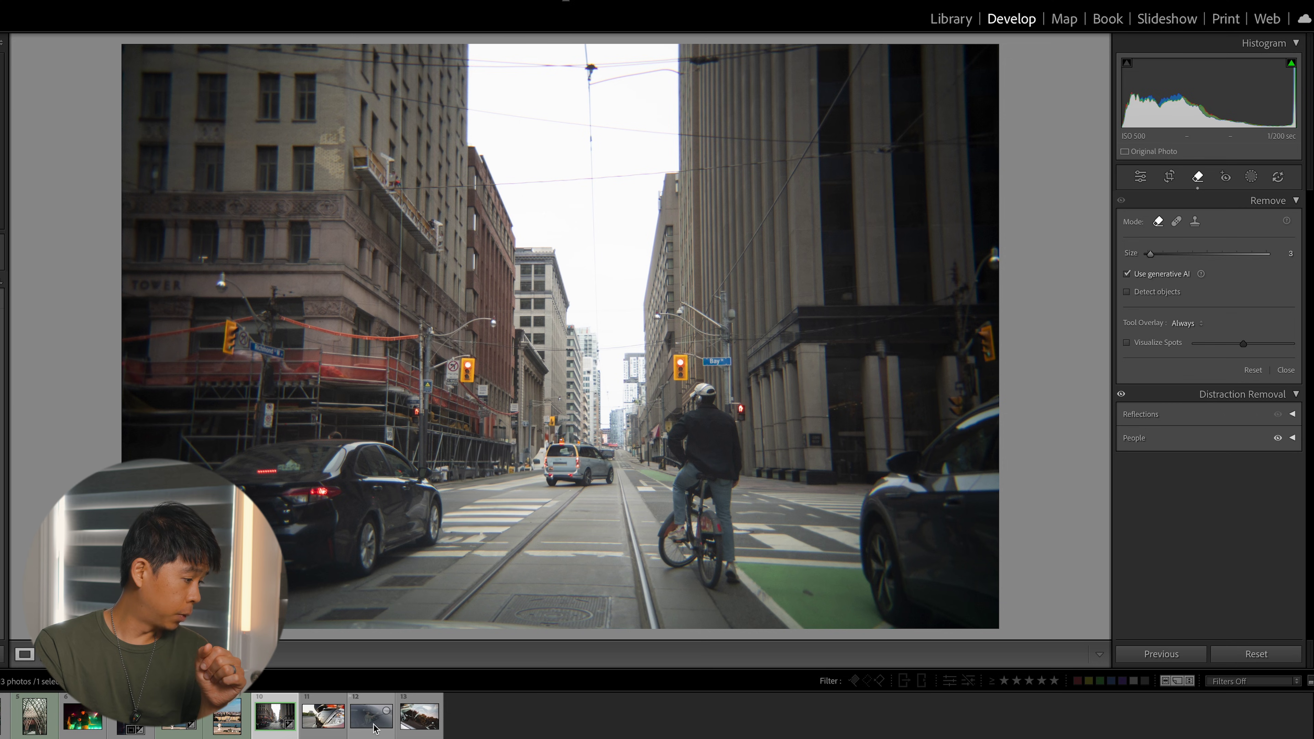
pyautogui.click(318, 731)
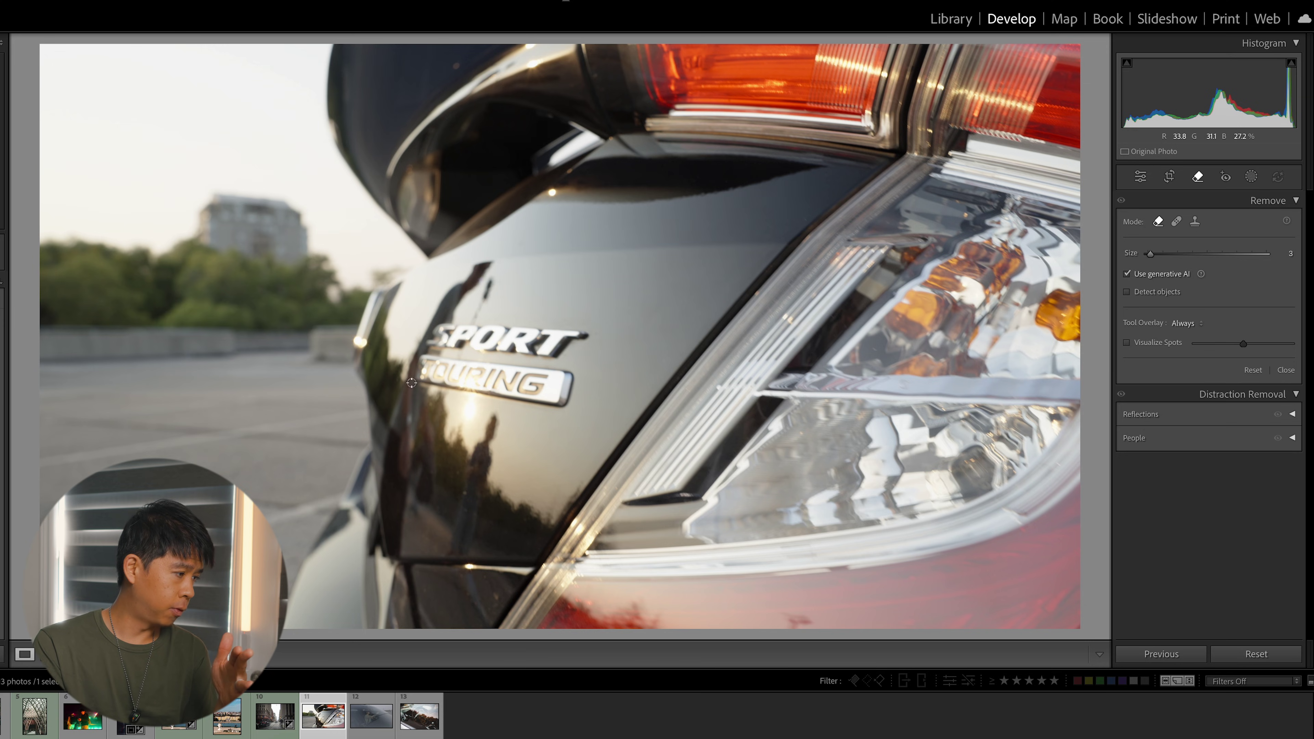
# Apply Reflections removal to the car tail-light photo at amount 100.
pyautogui.click(1292, 415)
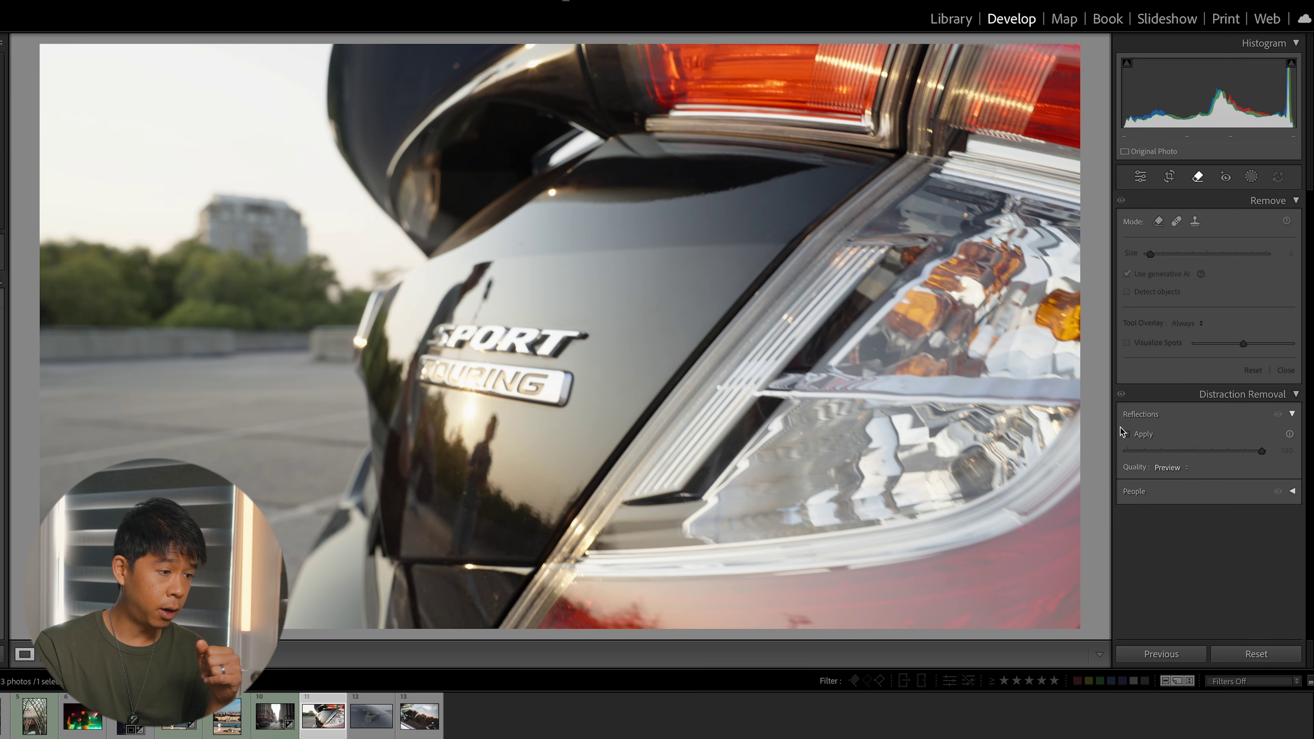
pyautogui.click(1128, 437)
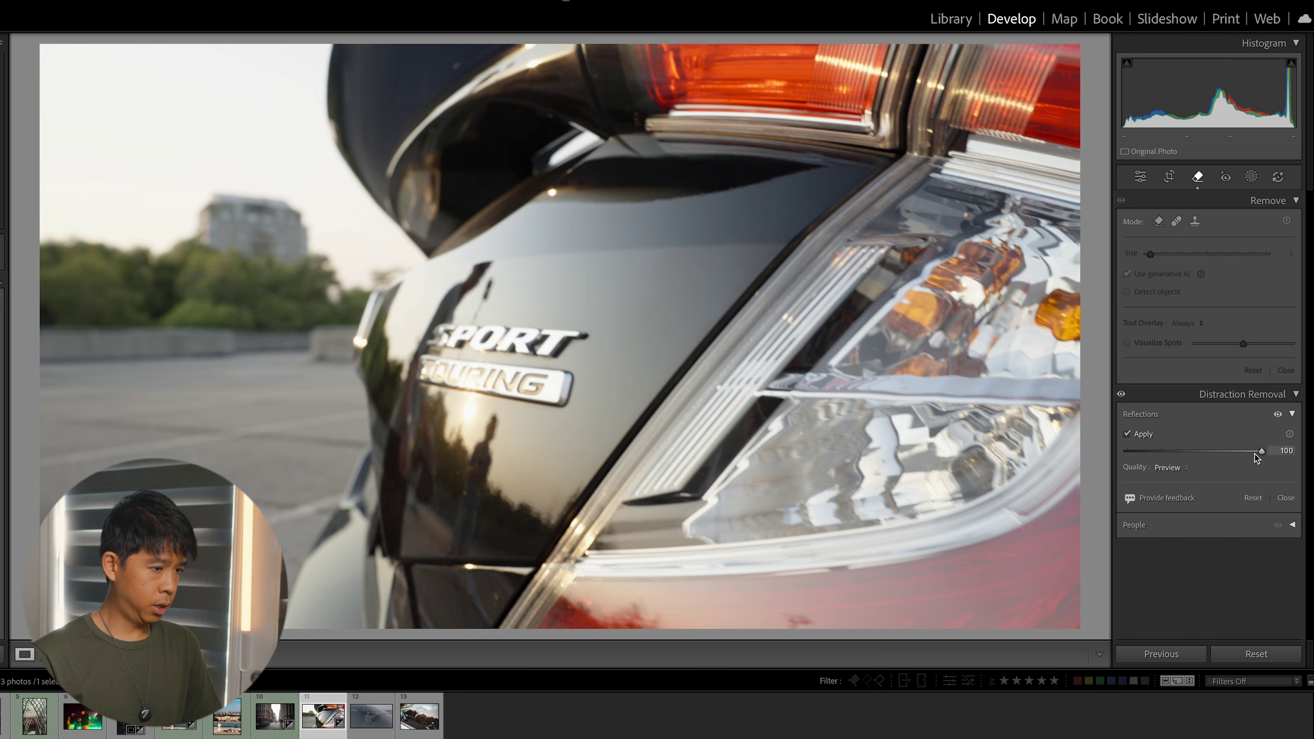
pyautogui.moveTo(1177, 452); pyautogui.dragTo(1220, 451)
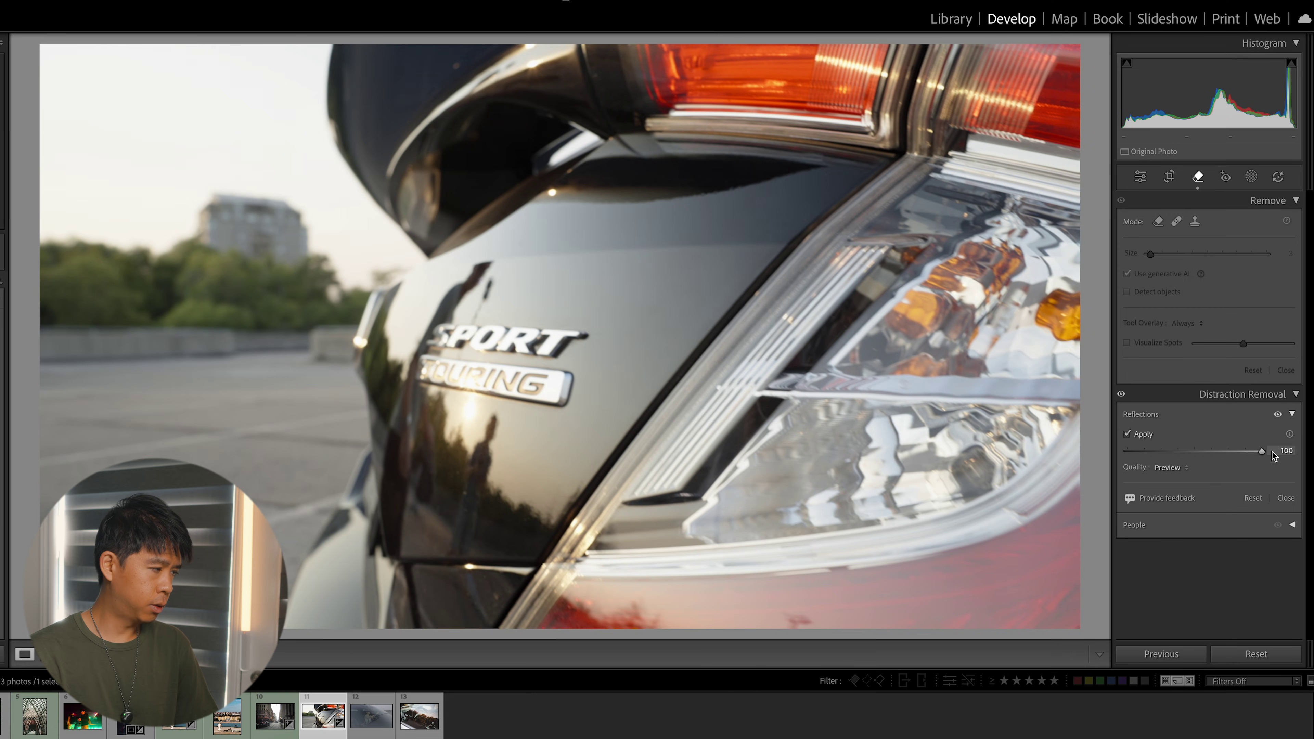
# On the in-car windshield photo, apply reflection removal, then lower its strength to compare.
pyautogui.press('Right')
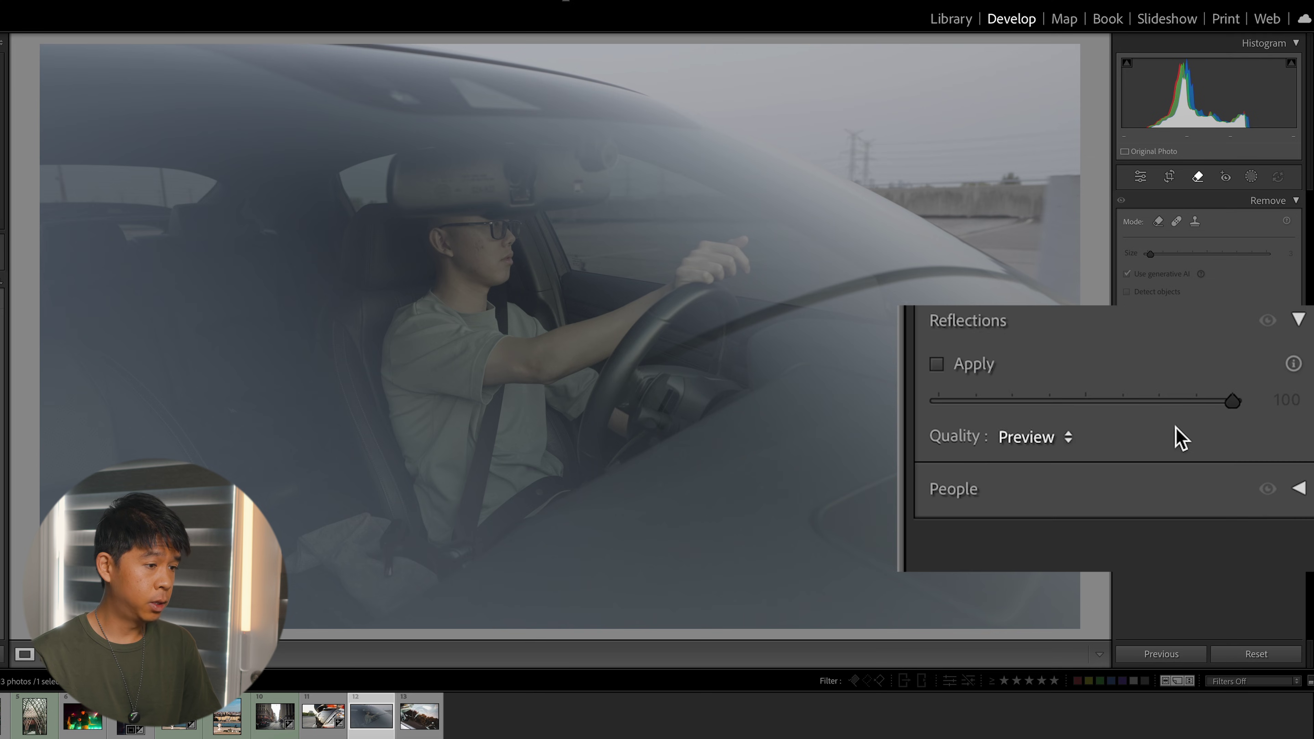
pyautogui.click(950, 369)
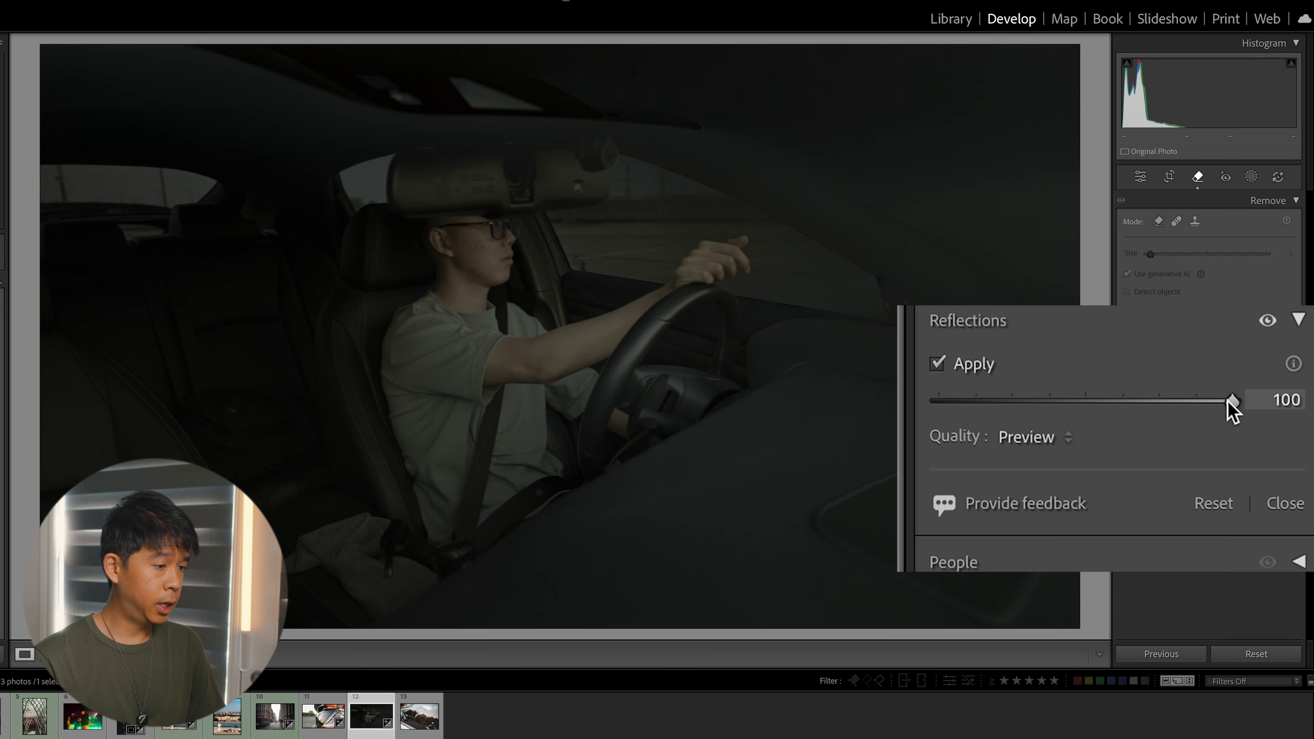
pyautogui.moveTo(1229, 401); pyautogui.dragTo(962, 404)
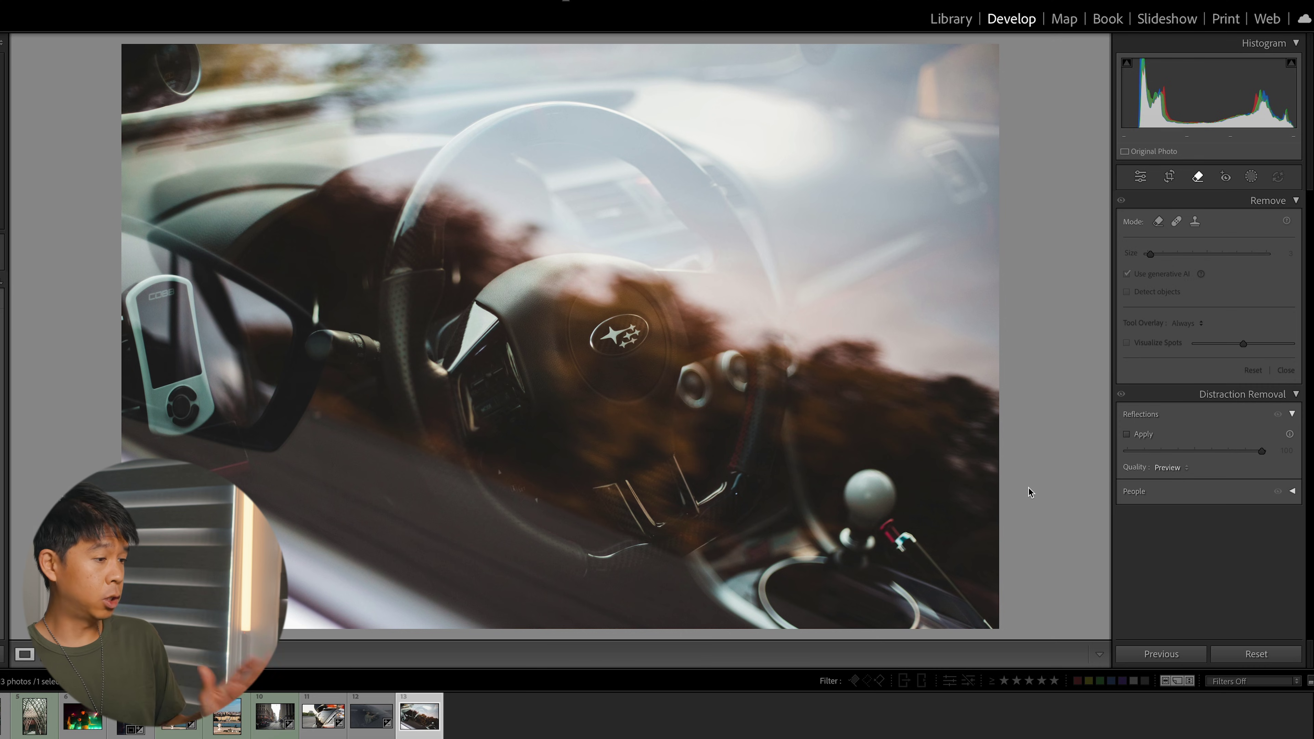
# Apply reflection removal to the steering-wheel photo and nudge the amount slider lower.
pyautogui.click(1126, 434)
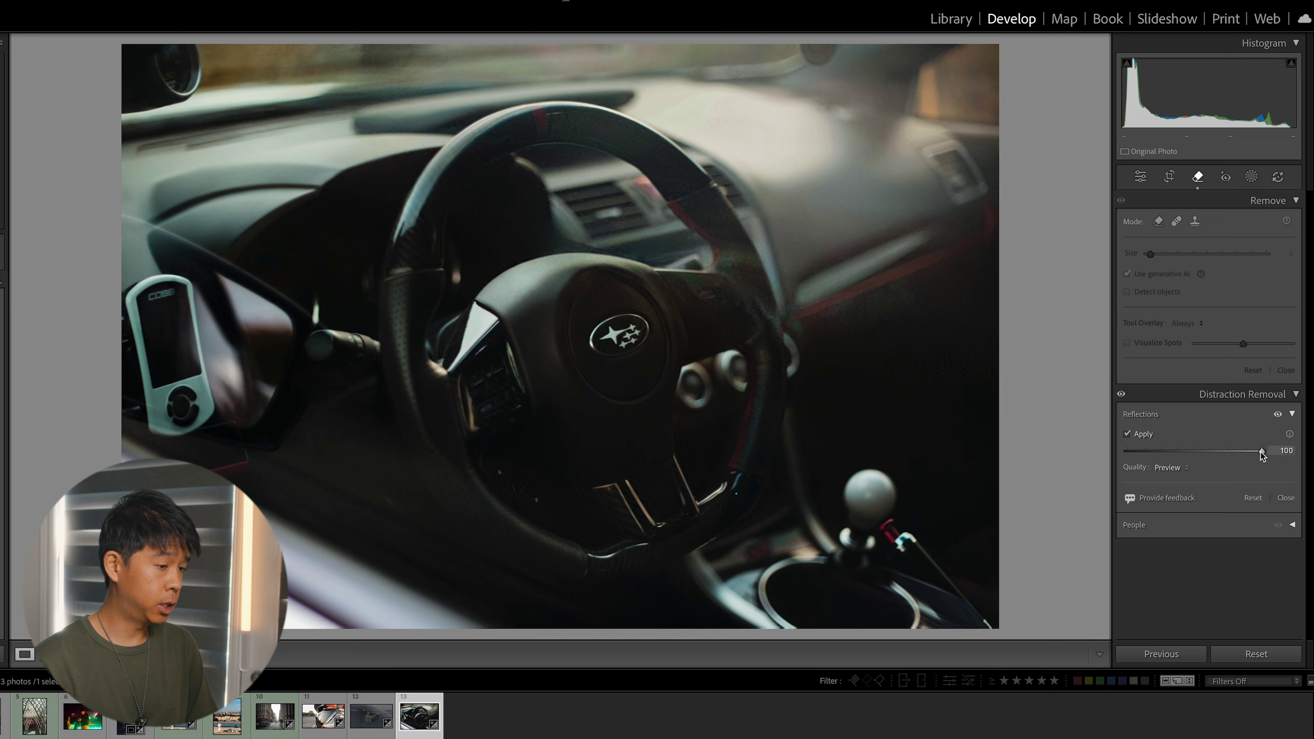
pyautogui.moveTo(1261, 452)
pyautogui.mouseDown()
pyautogui.moveTo(1125, 452)
pyautogui.moveTo(1267, 453)
pyautogui.moveTo(1255, 452)
pyautogui.mouseUp()
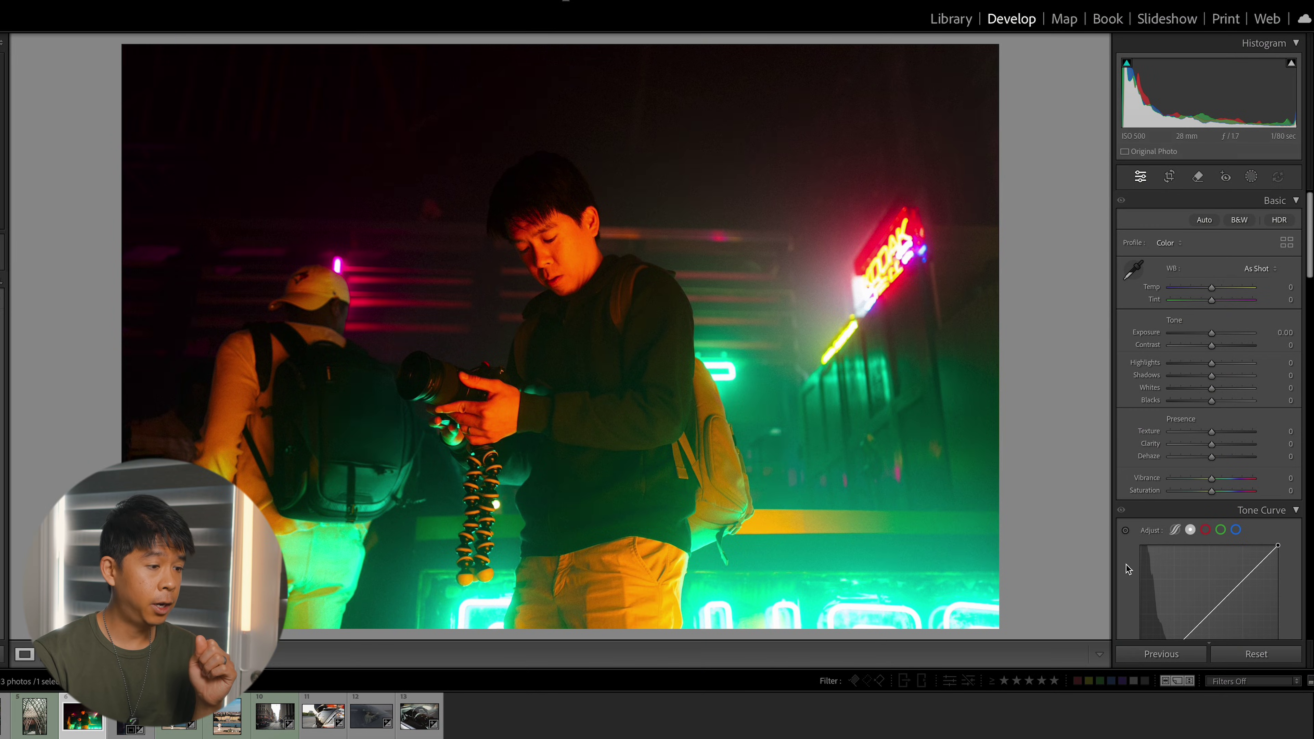
# Scroll the Develop panels down to Detail and move on to the neon cross portrait.
pyautogui.scroll(-10, 1267, 352)
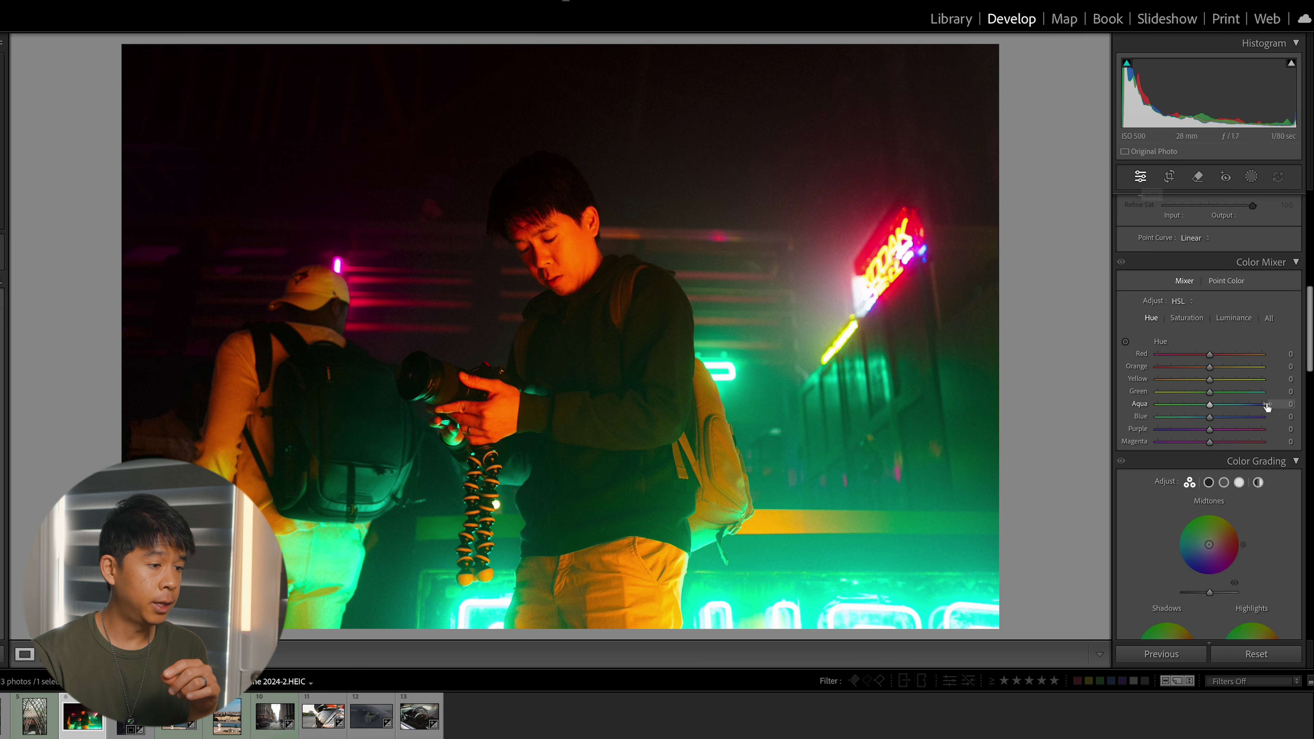
pyautogui.scroll(-6, 1267, 407)
pyautogui.scroll(-3, 1267, 407)
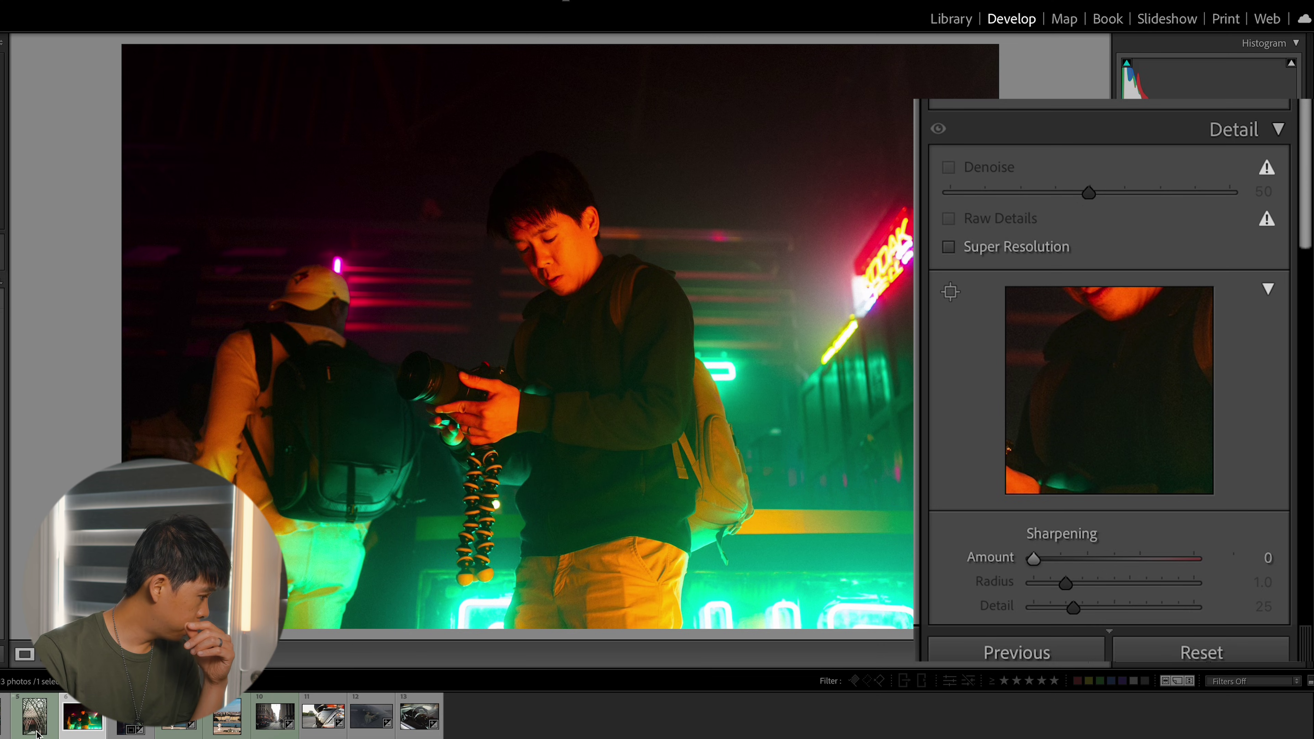
pyautogui.press('Right')
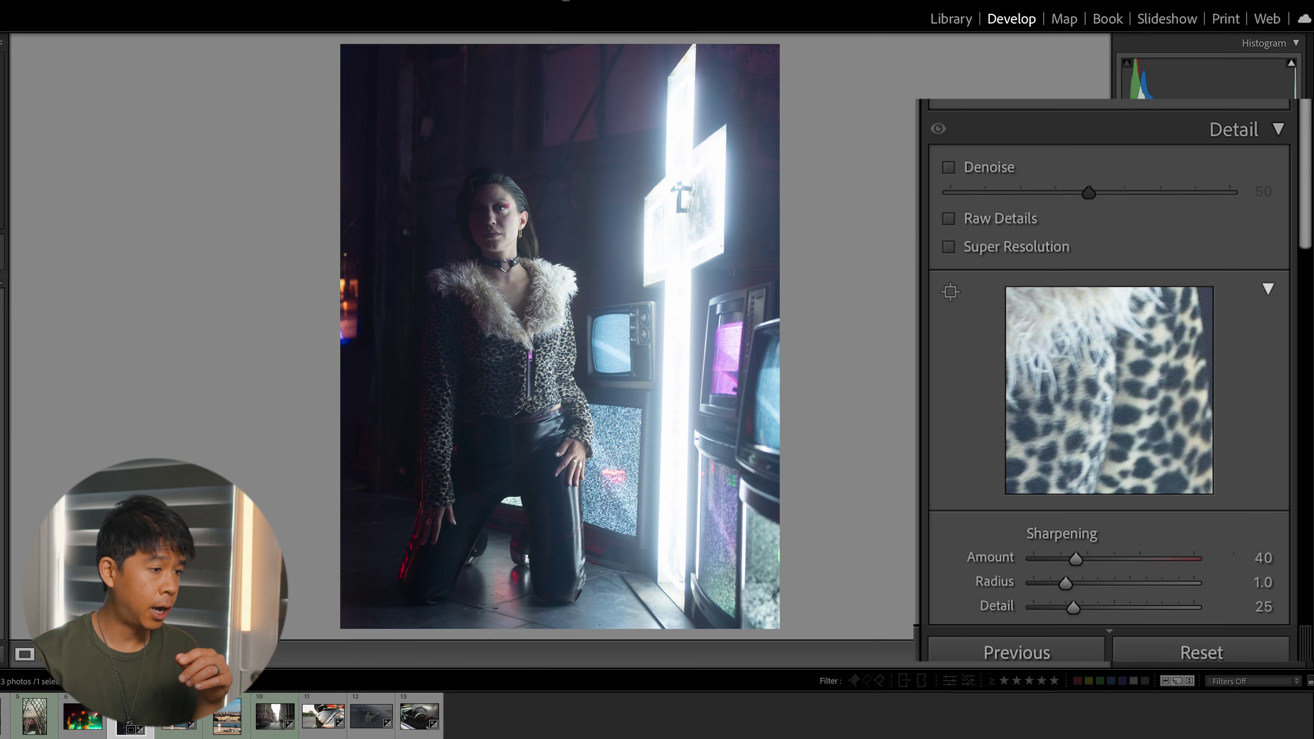
# Apply AI Denoise to the leopard-jacket portrait and review its AI tools summary.
pyautogui.click(983, 169)
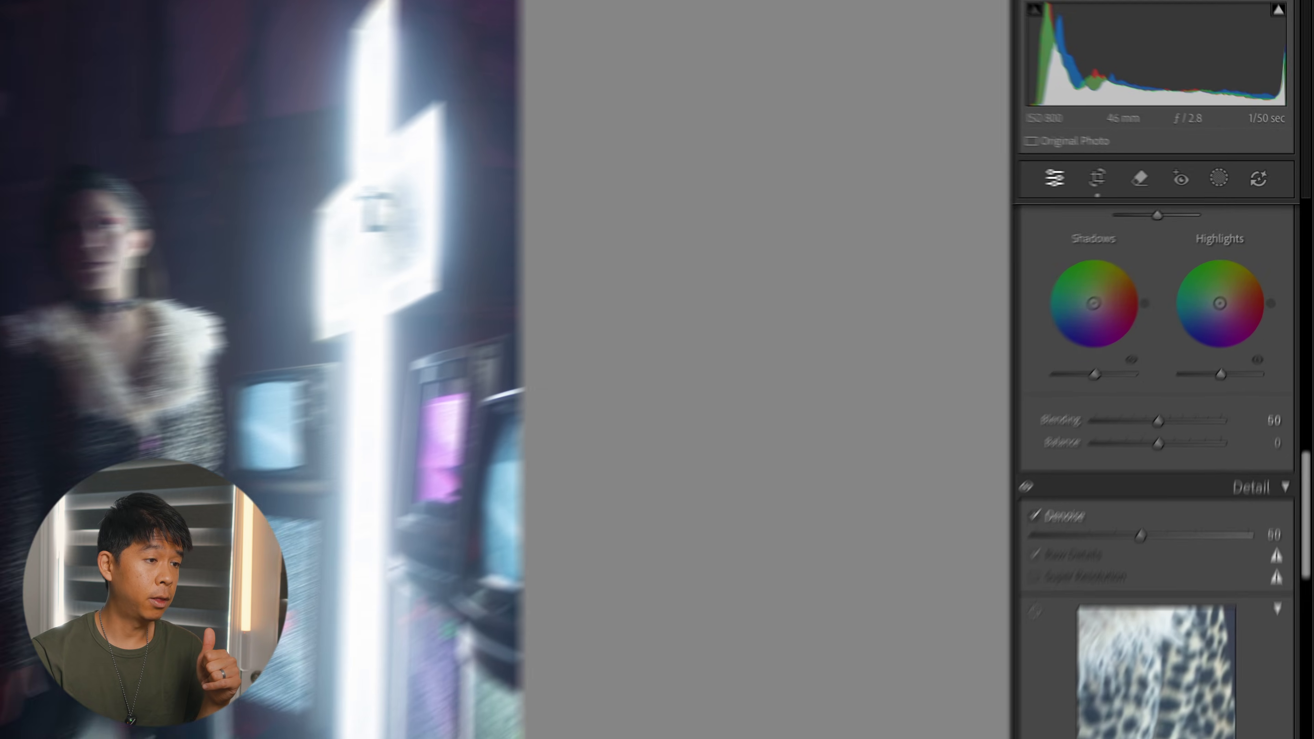
pyautogui.click(1279, 181)
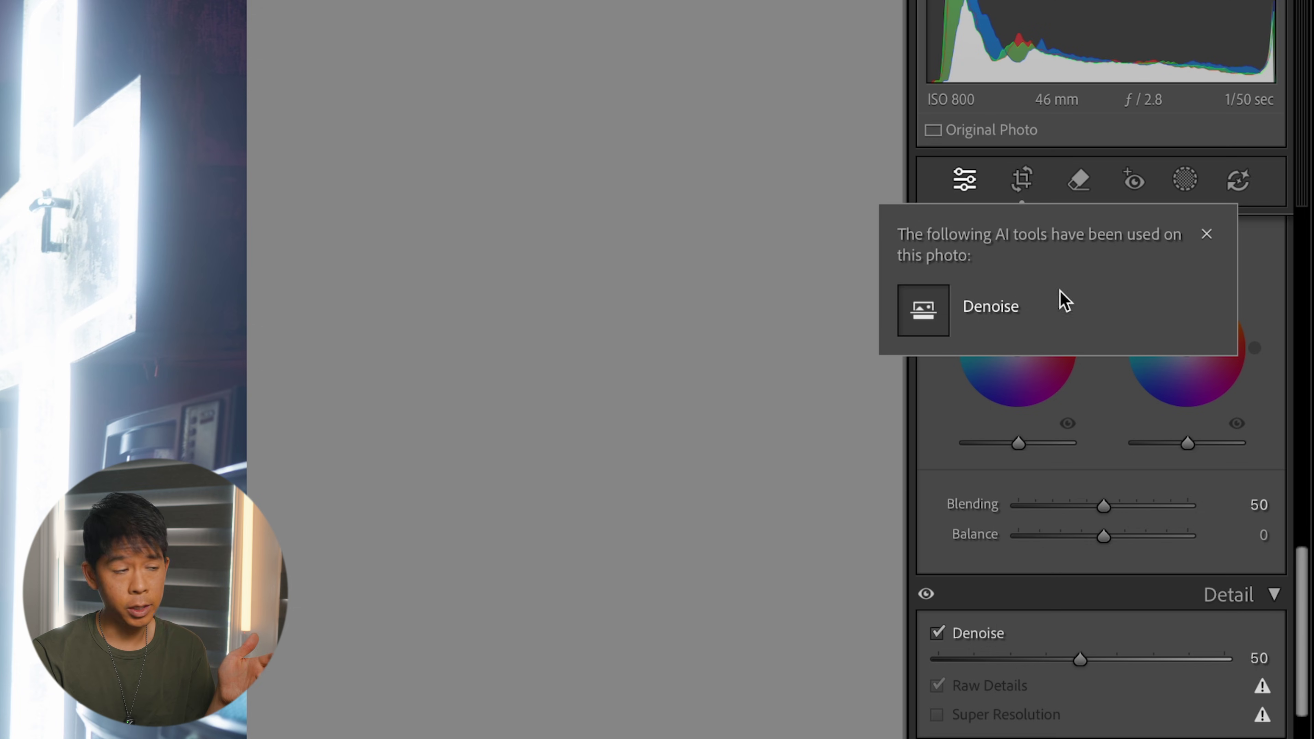
pyautogui.click(1207, 234)
pyautogui.scroll(5, 750, 300)
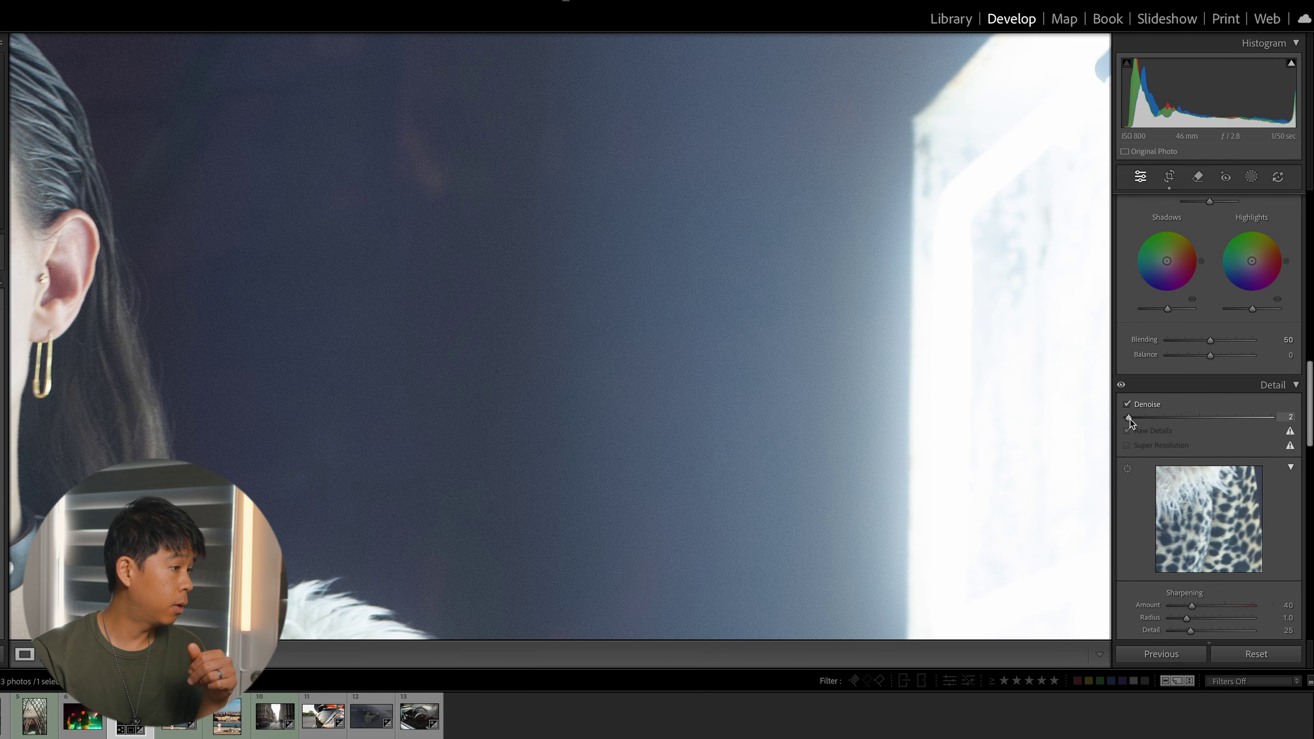
# Compare Denoise at nearly zero and mid-strength, return to Fit view, then turn Denoise off.
pyautogui.moveTo(1130, 418); pyautogui.dragTo(1128, 418)
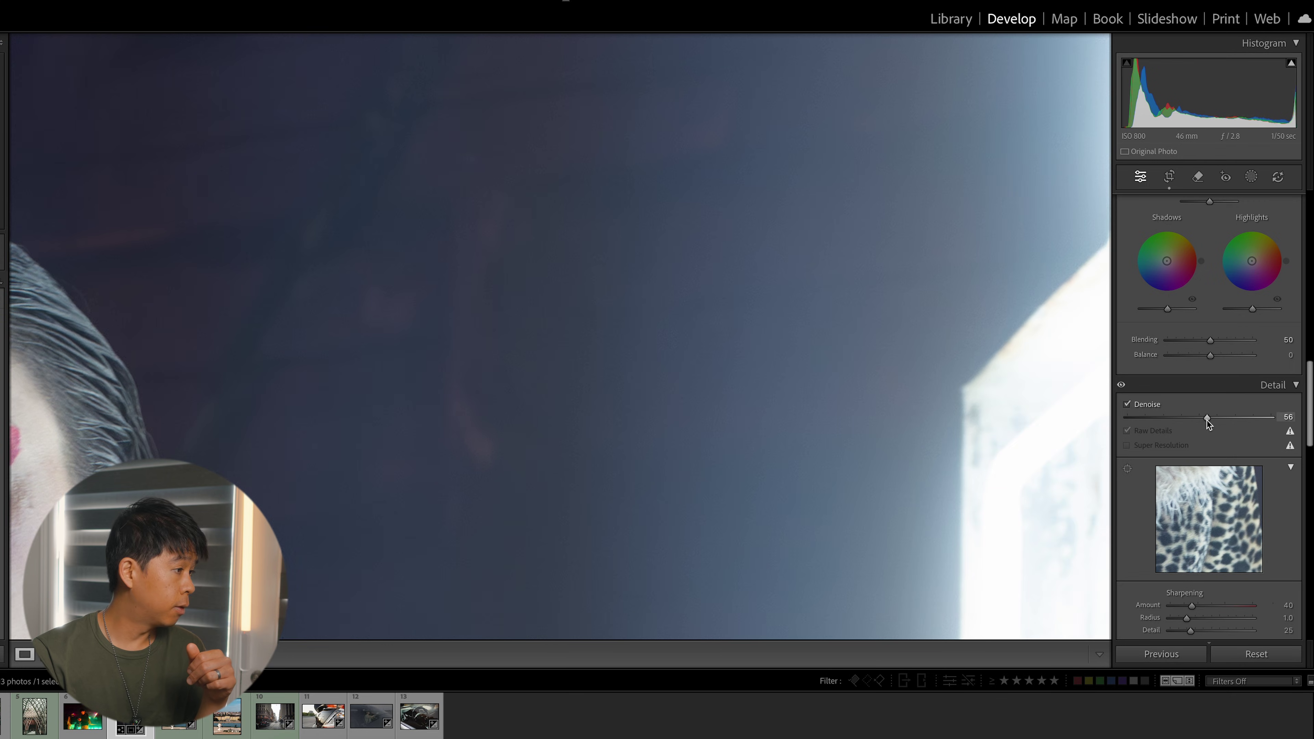
pyautogui.click(1208, 418)
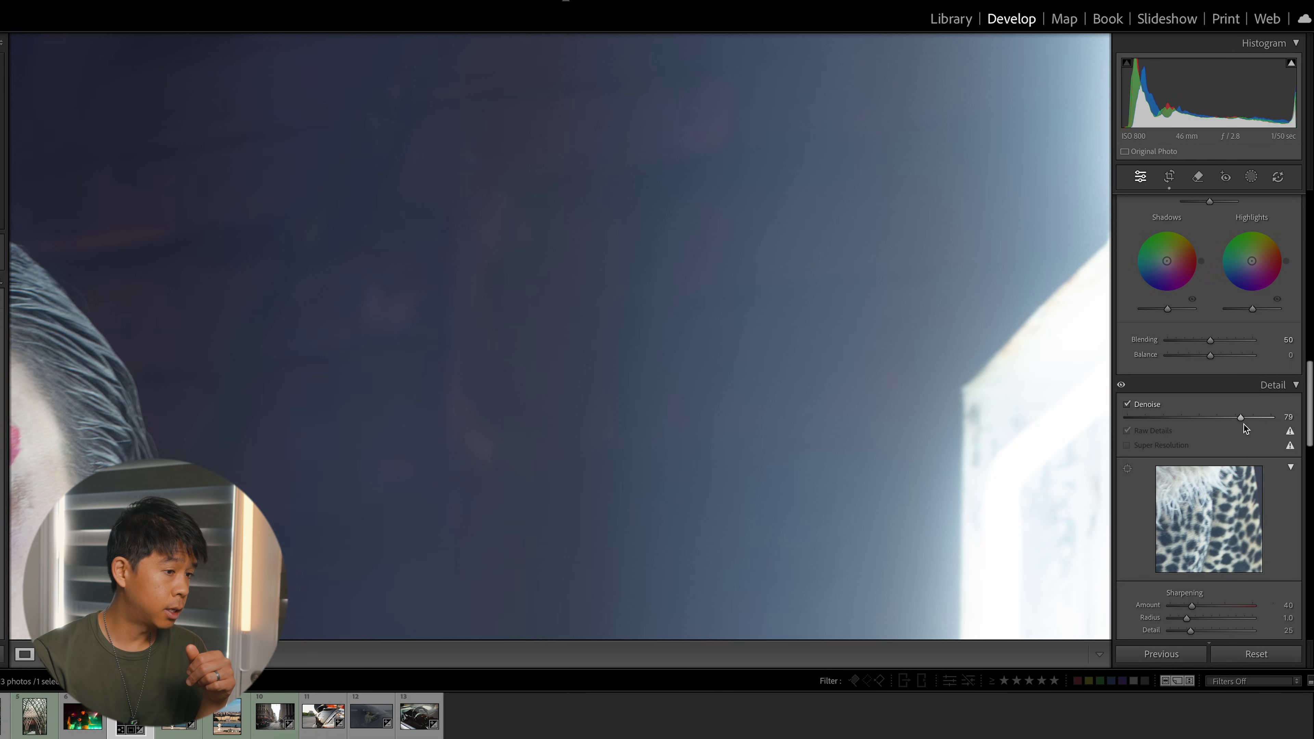
pyautogui.click(768, 335)
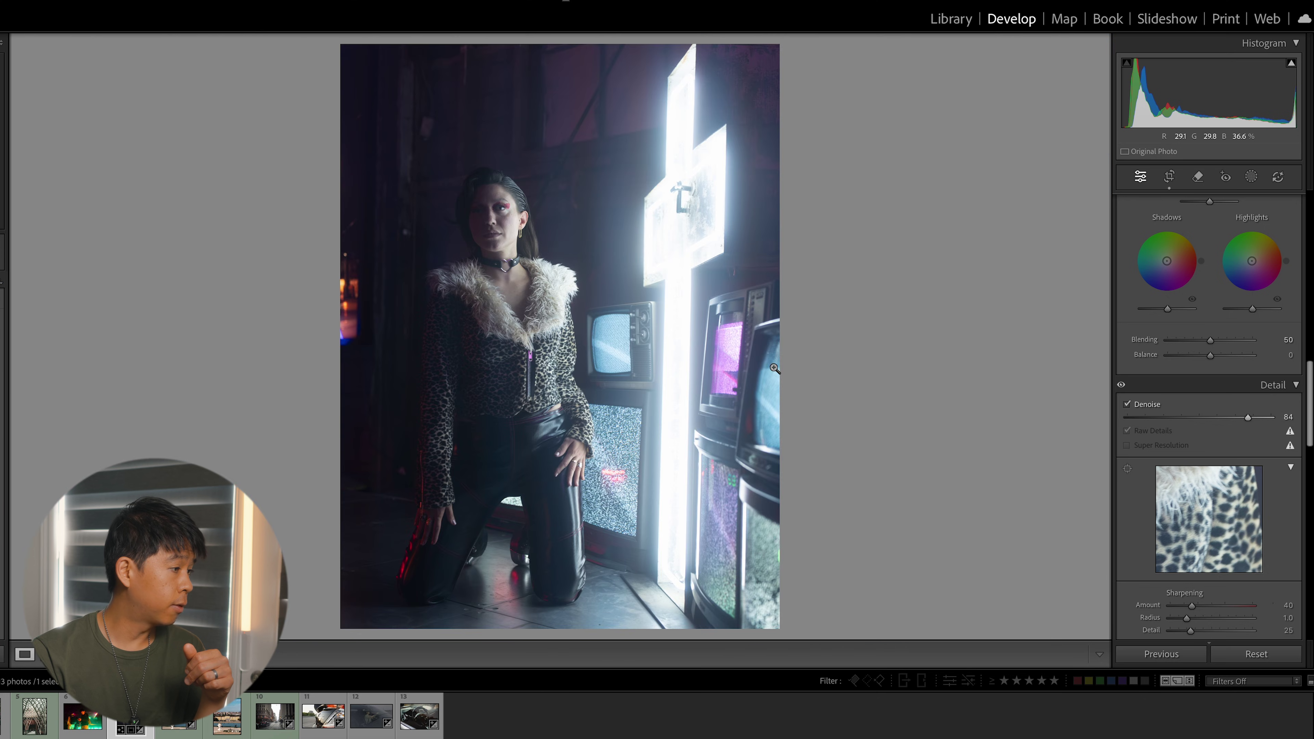
pyautogui.click(1127, 406)
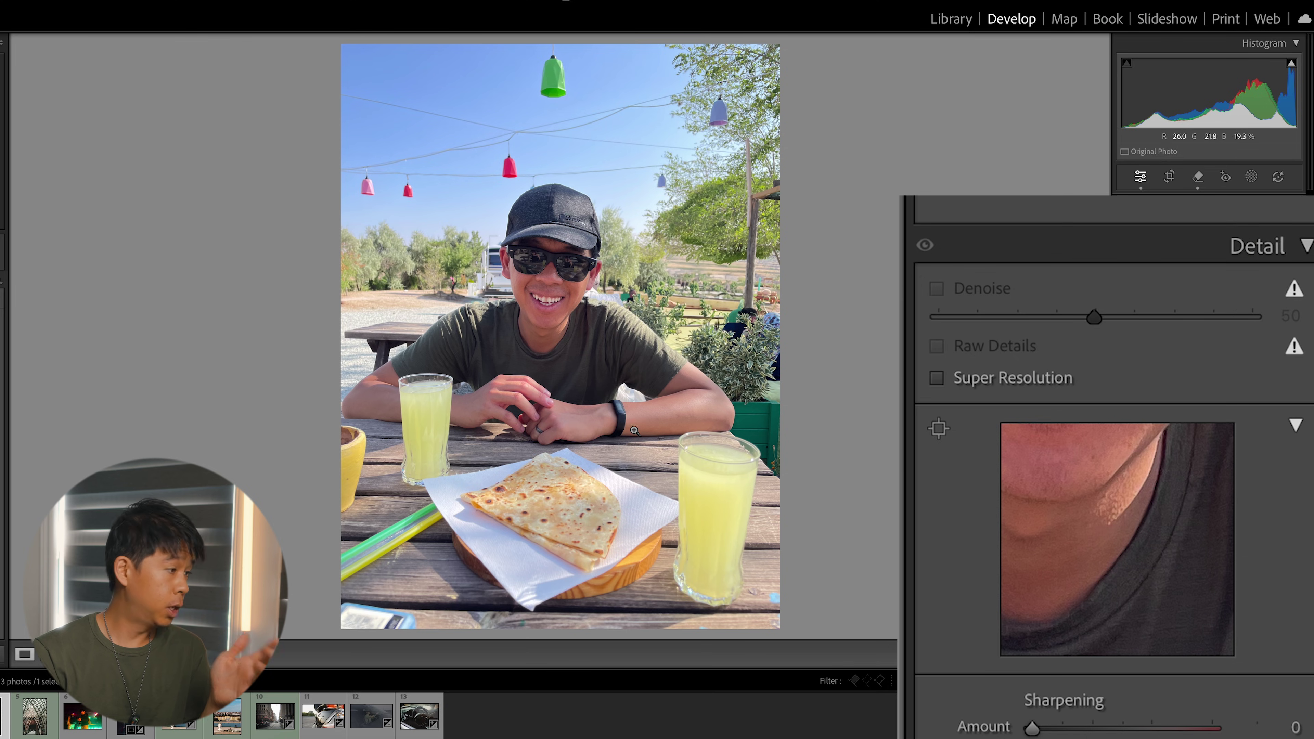
# Turn on Super Resolution for the picnic photo and update its outdated AI edits, including people removal.
pyautogui.click(1009, 386)
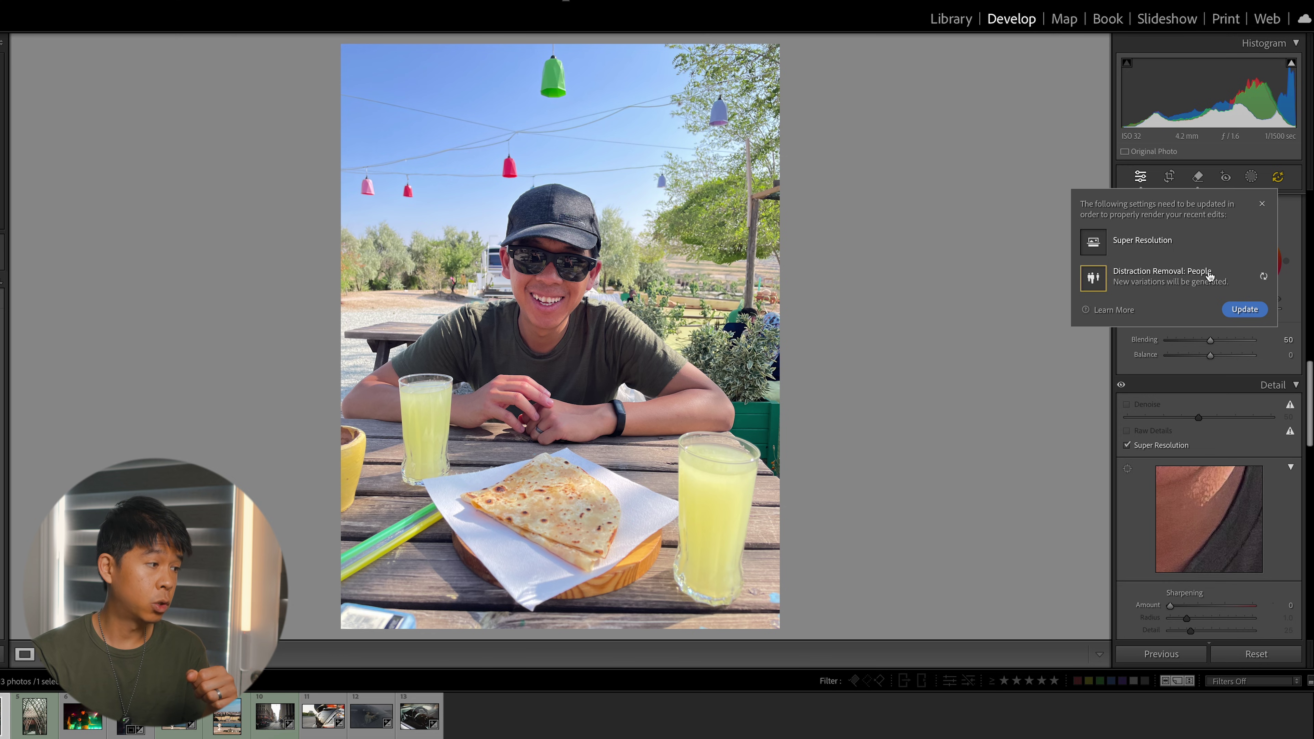
pyautogui.click(1246, 311)
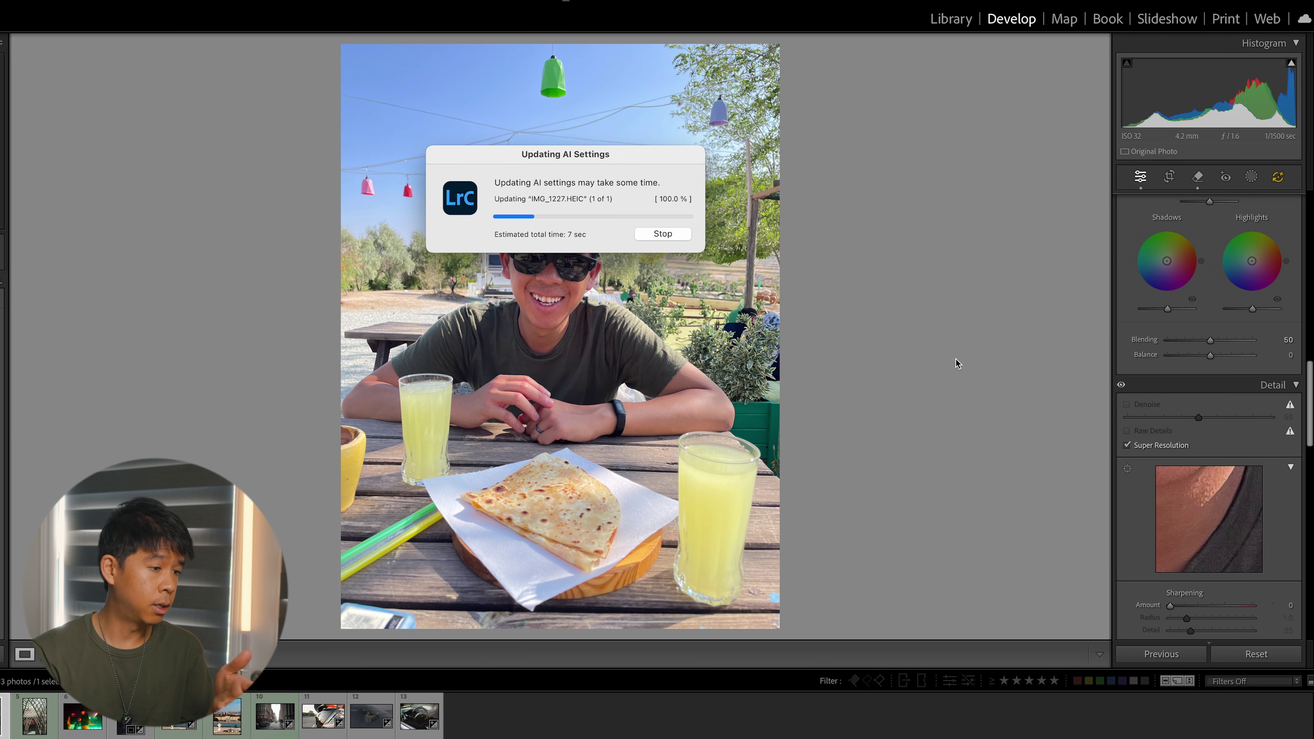